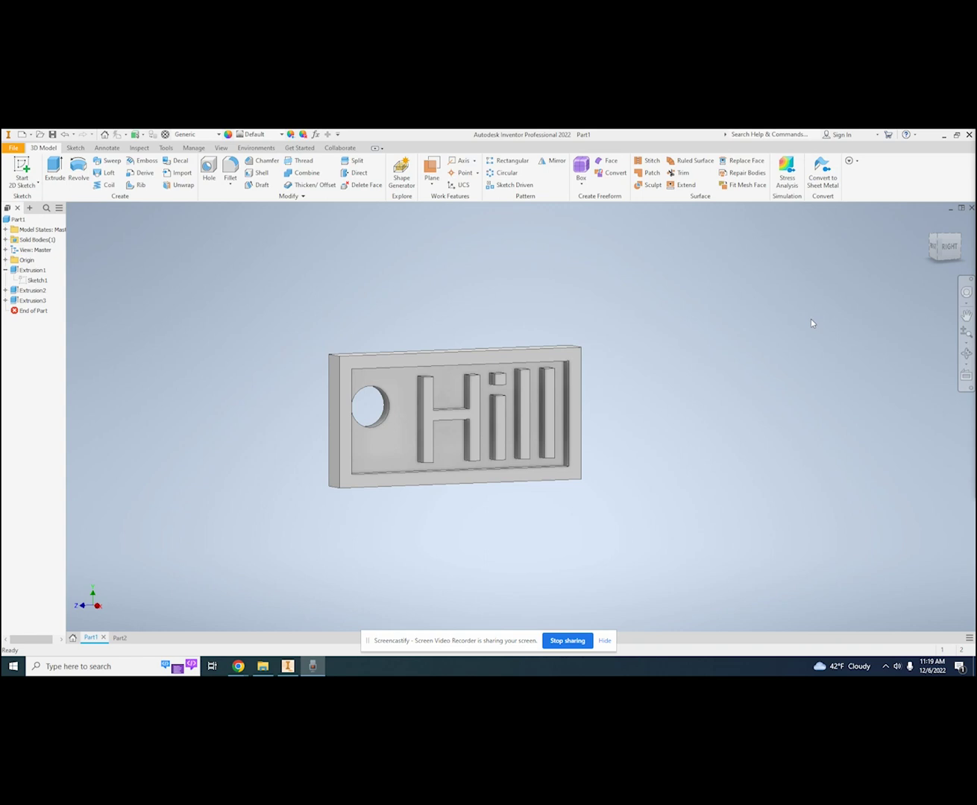
# Step: Create a new part from the Standard.ipt template
pyautogui.click(13, 148)
pyautogui.click(47, 184)
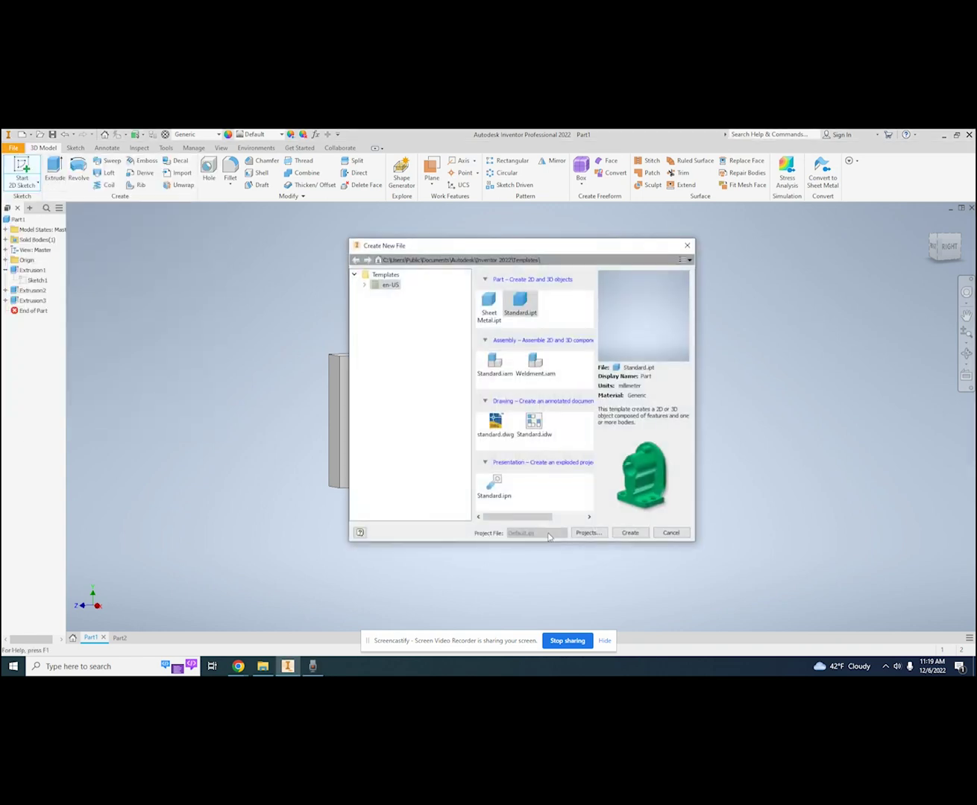
pyautogui.click(630, 533)
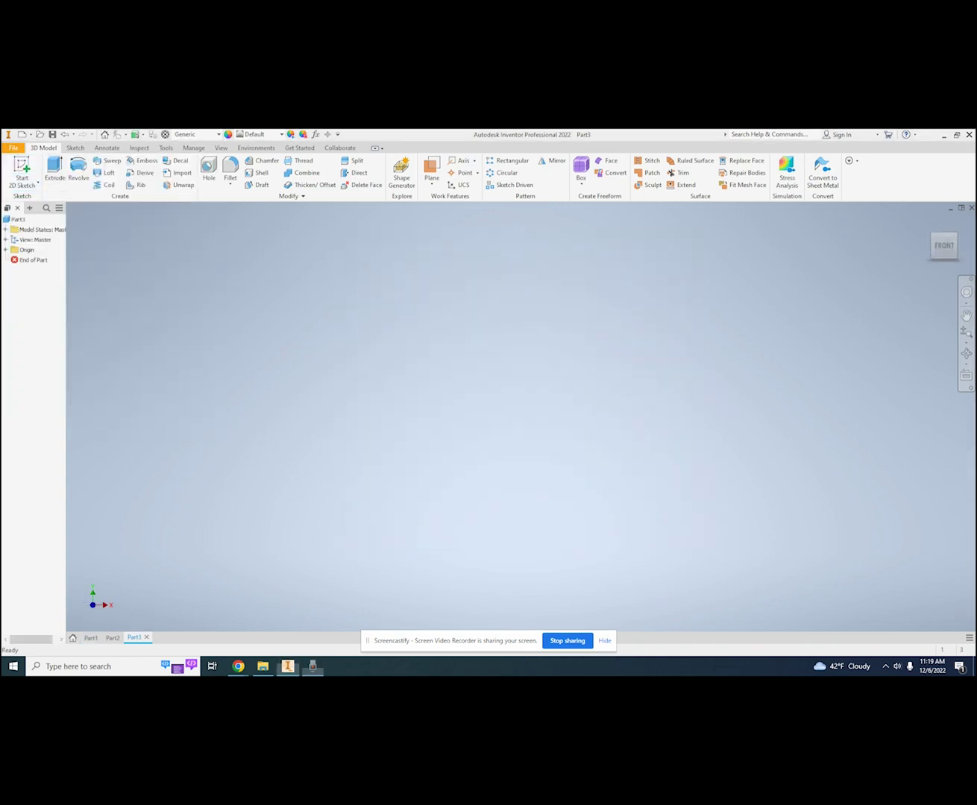
# Step: Sketch a rectangle enclosing the origin on the vertical plane facing the right view, and finish the sketch
pyautogui.click(21, 169)
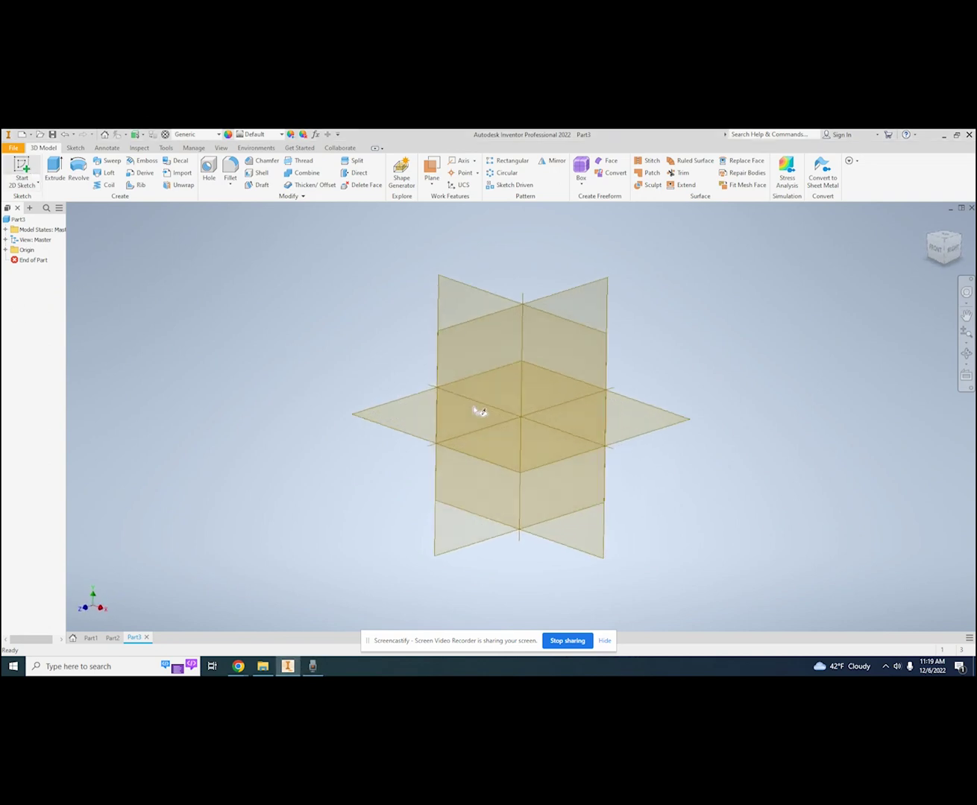
pyautogui.click(475, 406)
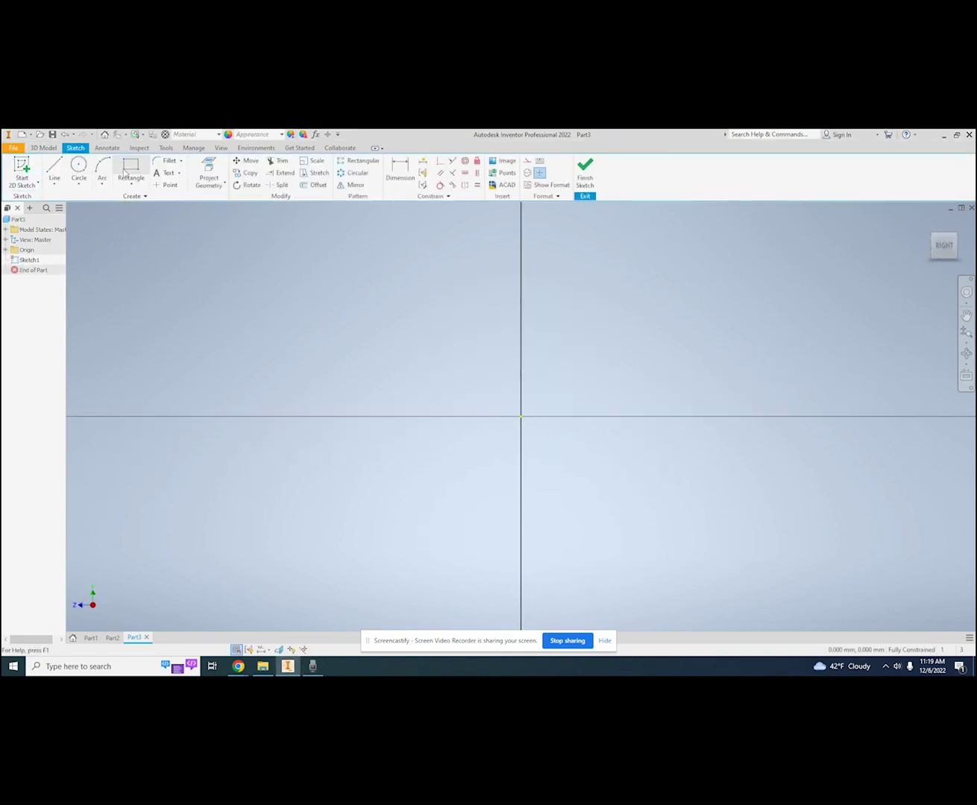
pyautogui.click(130, 170)
pyautogui.click(446, 330)
pyautogui.click(658, 467)
pyautogui.click(584, 172)
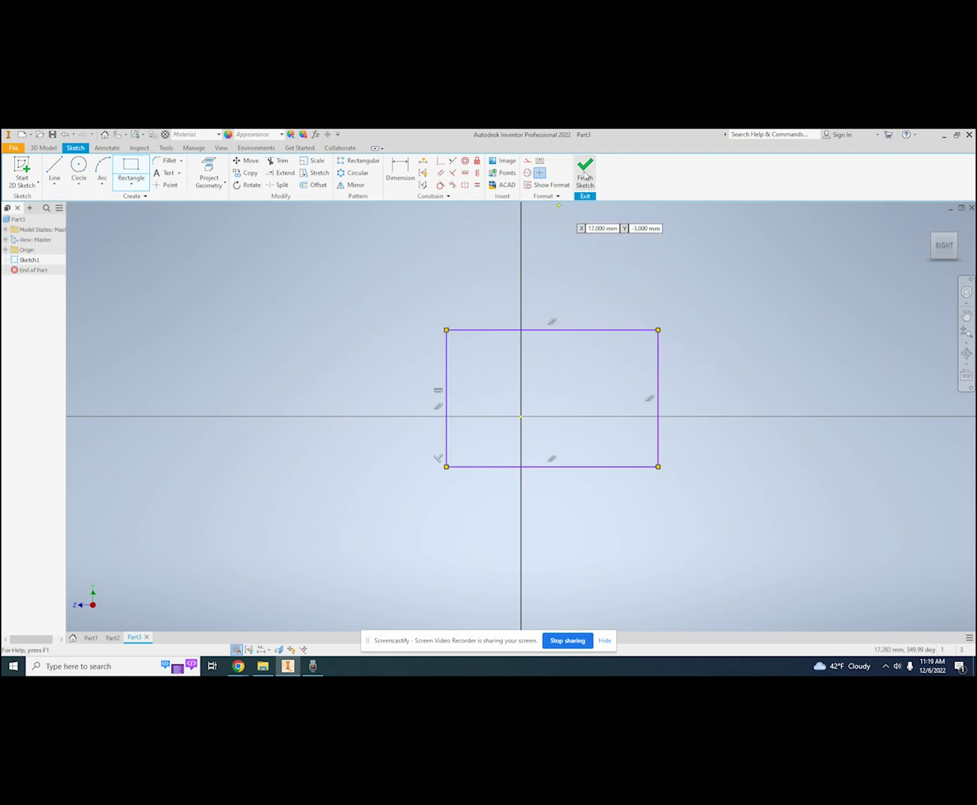
# Step: Extrude the rectangle 3.75 mm into a solid block
pyautogui.click(55, 170)
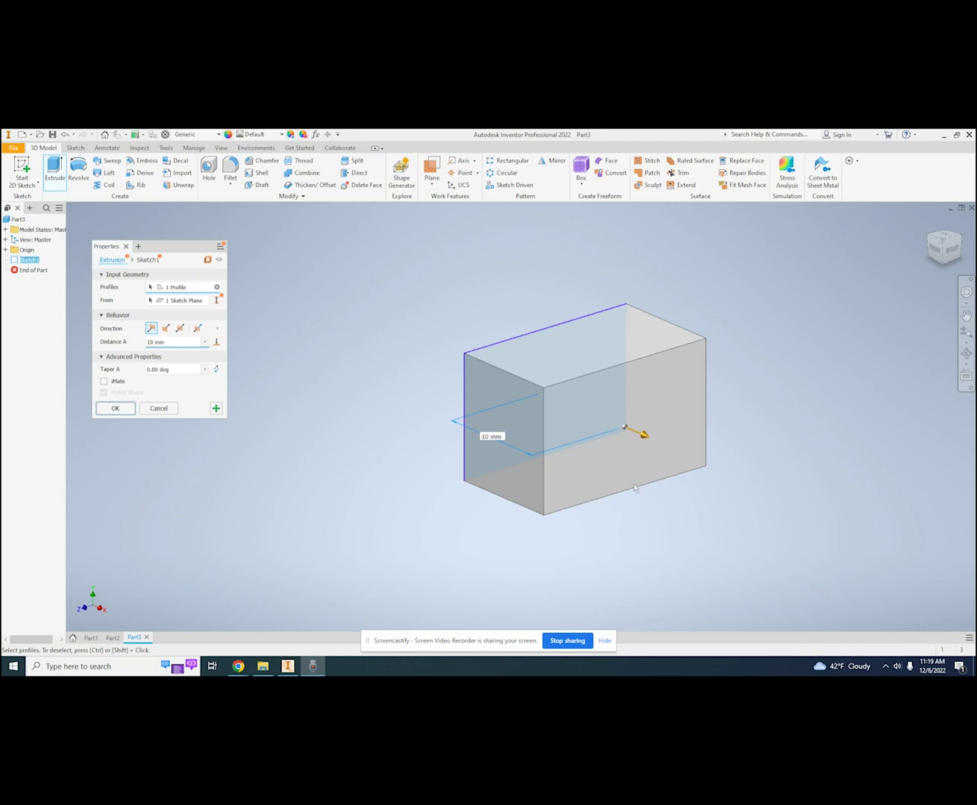
pyautogui.moveTo(644, 437); pyautogui.dragTo(590, 411)
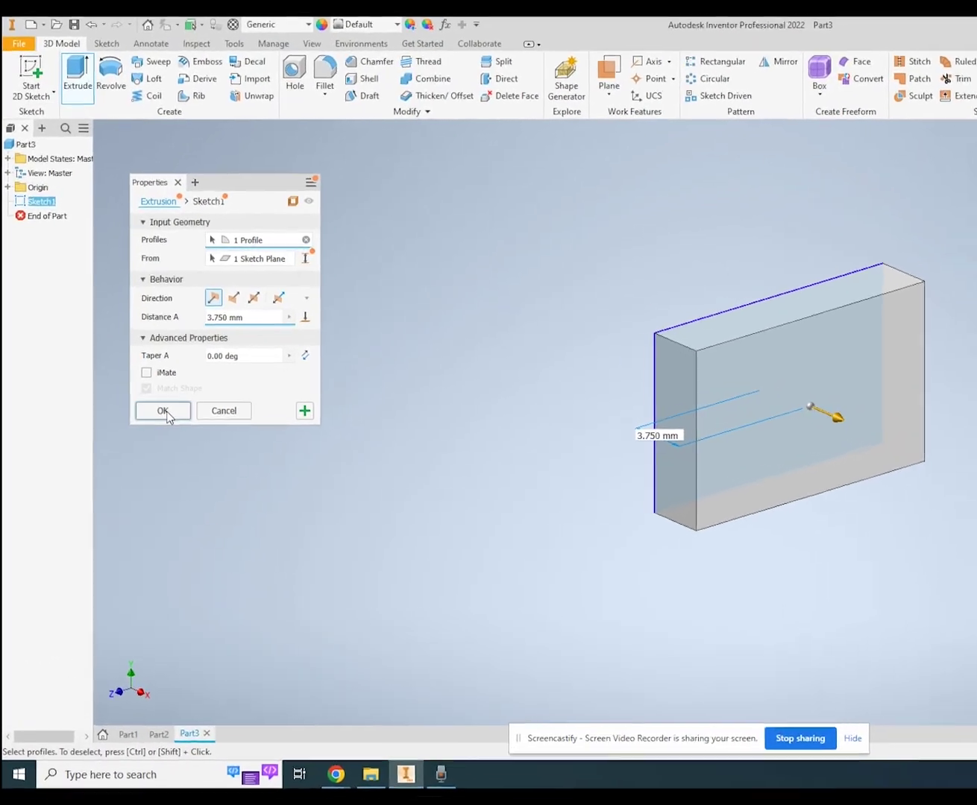
pyautogui.click(164, 410)
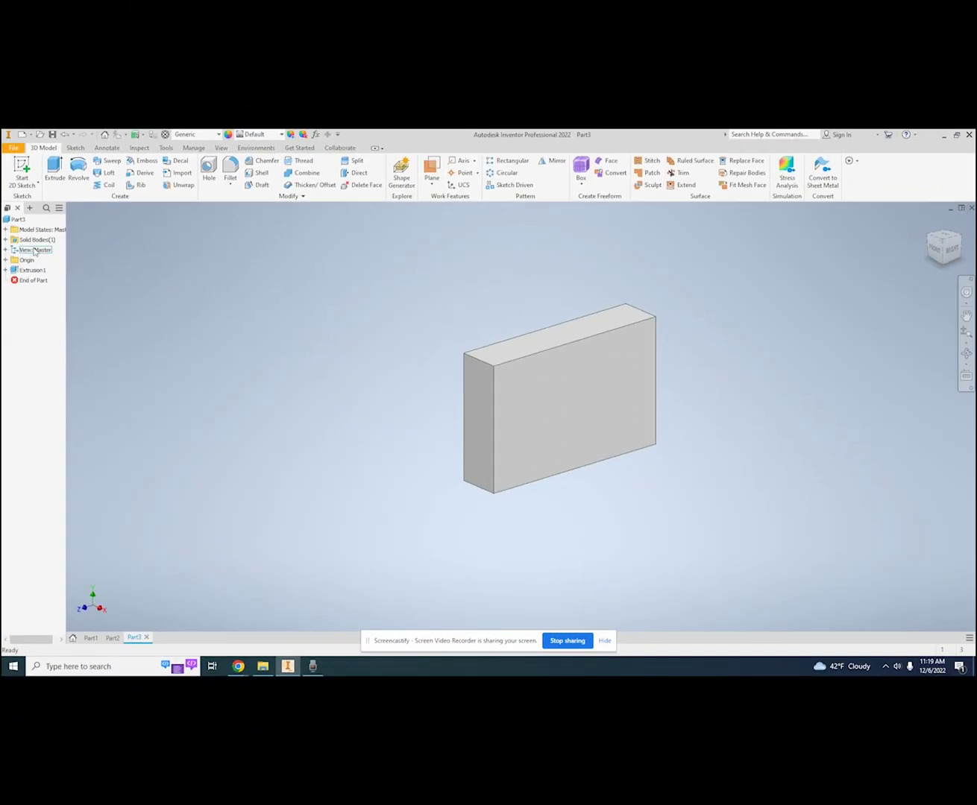
# Step: Sketch a small circle near the middle of the block's narrow front face and extrude it outward as a peg
pyautogui.click(22, 174)
pyautogui.click(479, 417)
pyautogui.click(79, 166)
pyautogui.click(536, 391)
pyautogui.click(549, 393)
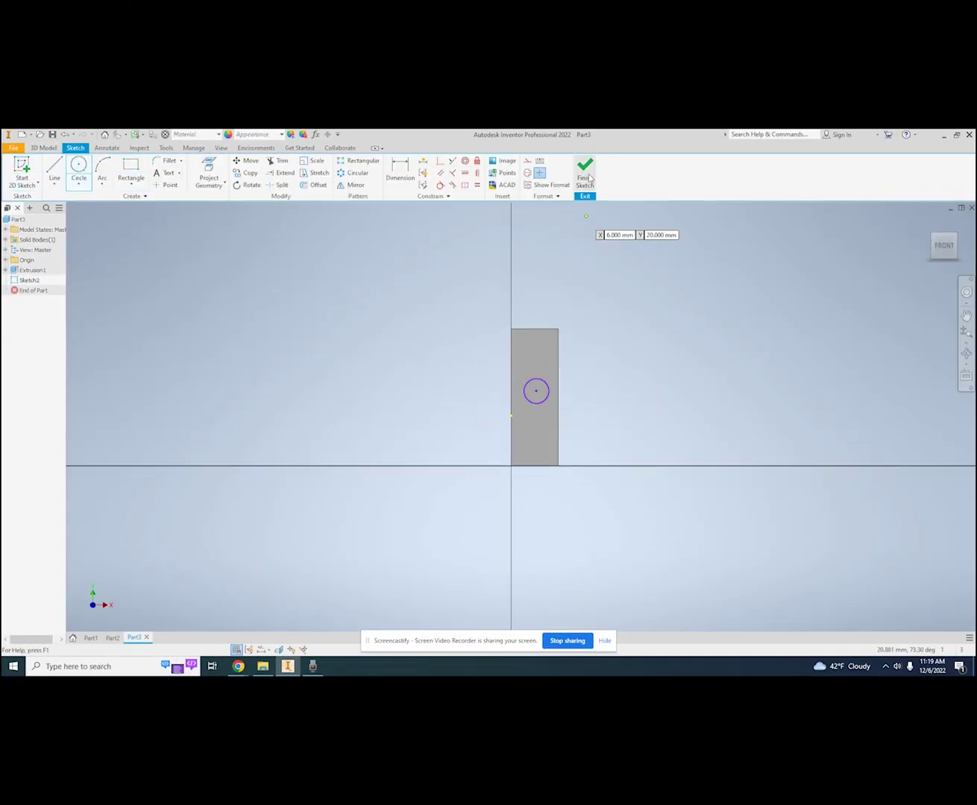
pyautogui.click(590, 178)
pyautogui.click(54, 169)
pyautogui.click(124, 443)
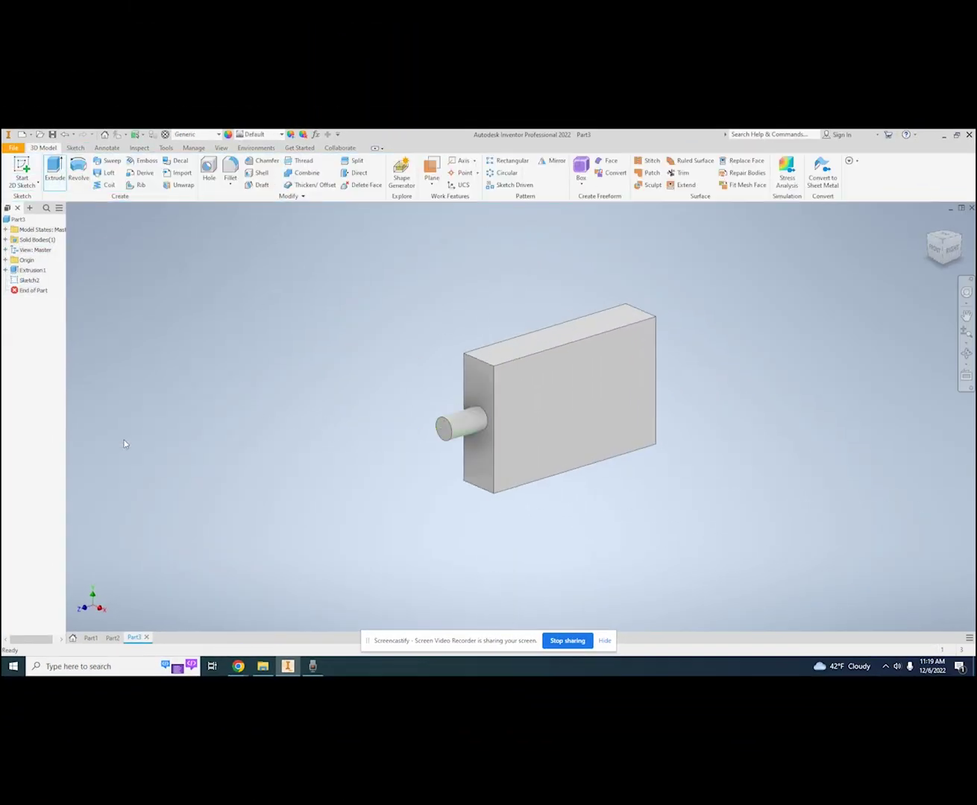
pyautogui.click(111, 638)
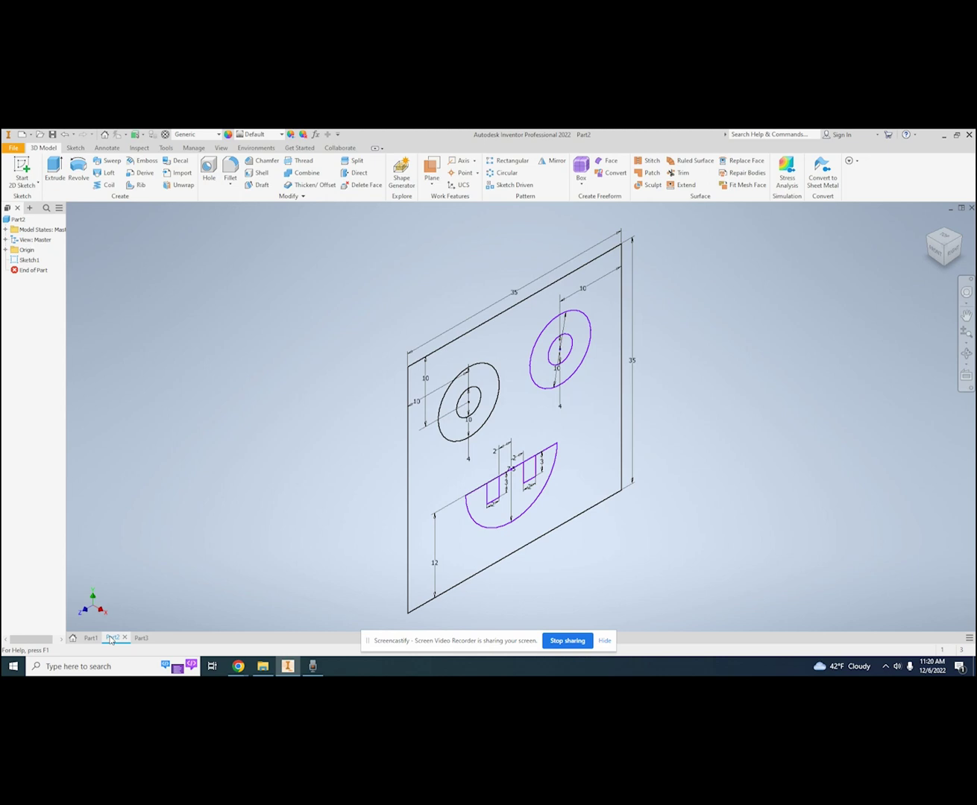
pyautogui.click(952, 252)
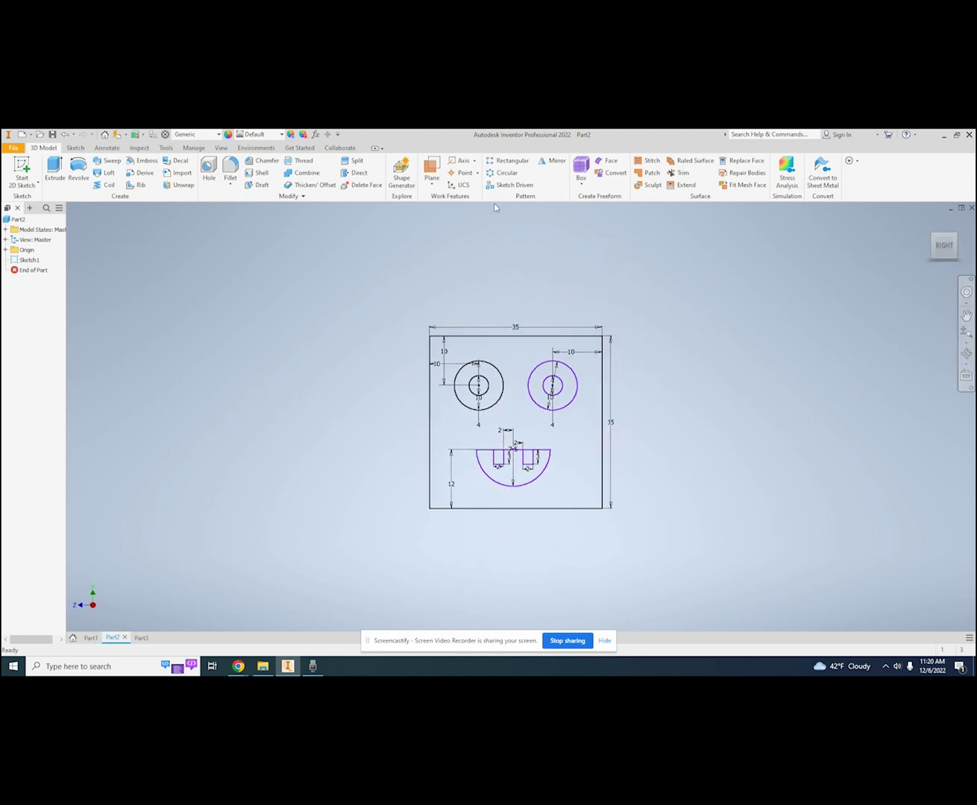
pyautogui.click(63, 161)
pyautogui.moveTo(386, 299)
pyautogui.mouseDown()
pyautogui.moveTo(733, 595)
pyautogui.moveTo(724, 582)
pyautogui.mouseUp()
pyautogui.moveTo(932, 240); pyautogui.dragTo(942, 249)
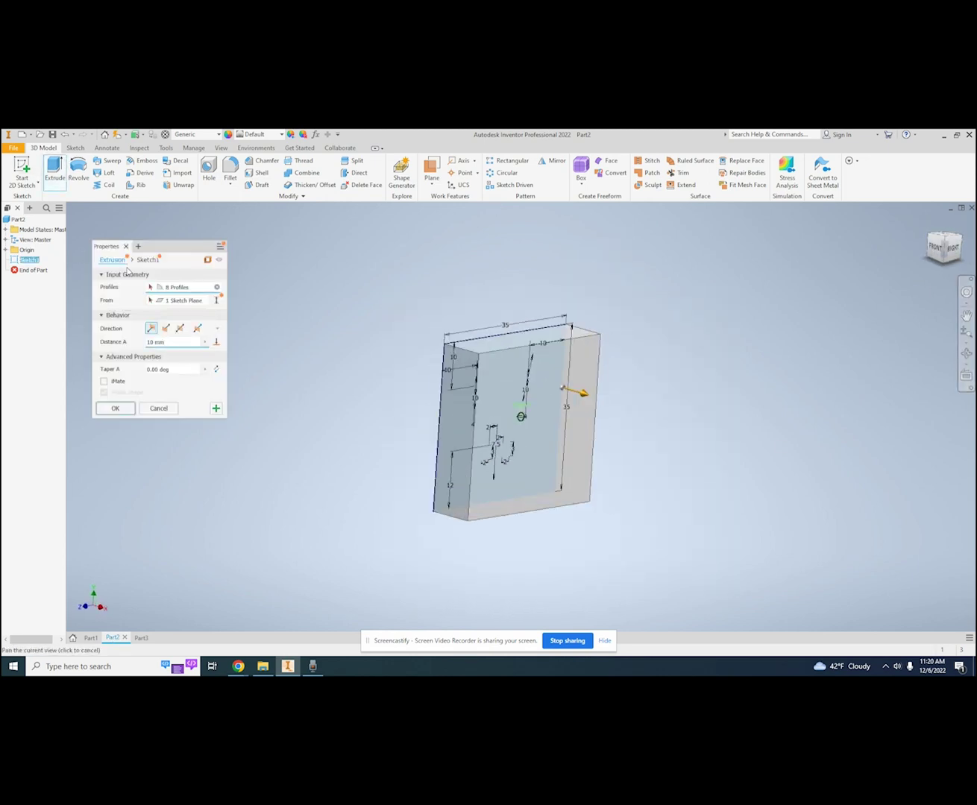
pyautogui.moveTo(584, 396)
pyautogui.mouseDown()
pyautogui.moveTo(650, 412)
pyautogui.moveTo(590, 396)
pyautogui.mouseUp()
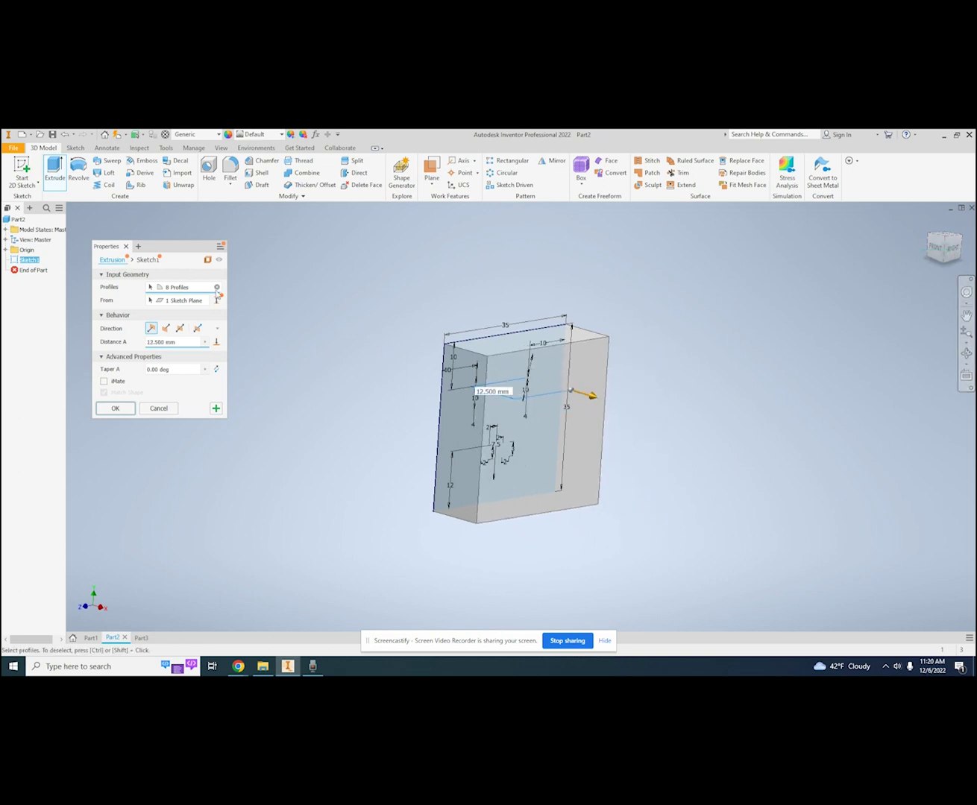
pyautogui.click(216, 288)
pyautogui.click(505, 385)
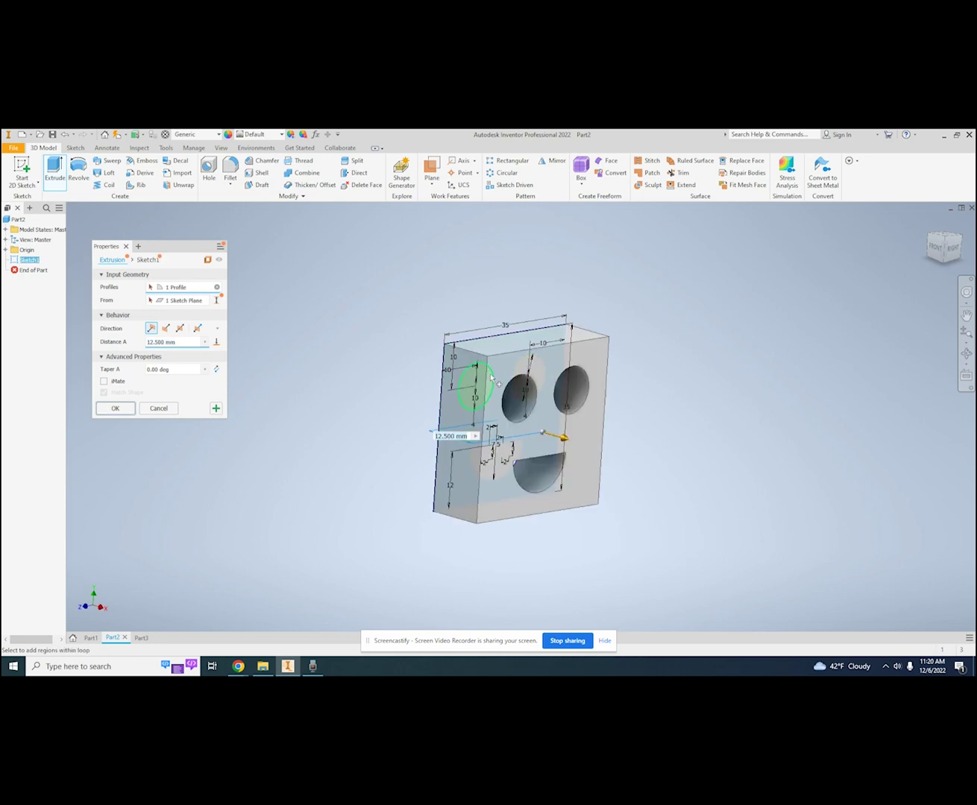
pyautogui.click(952, 249)
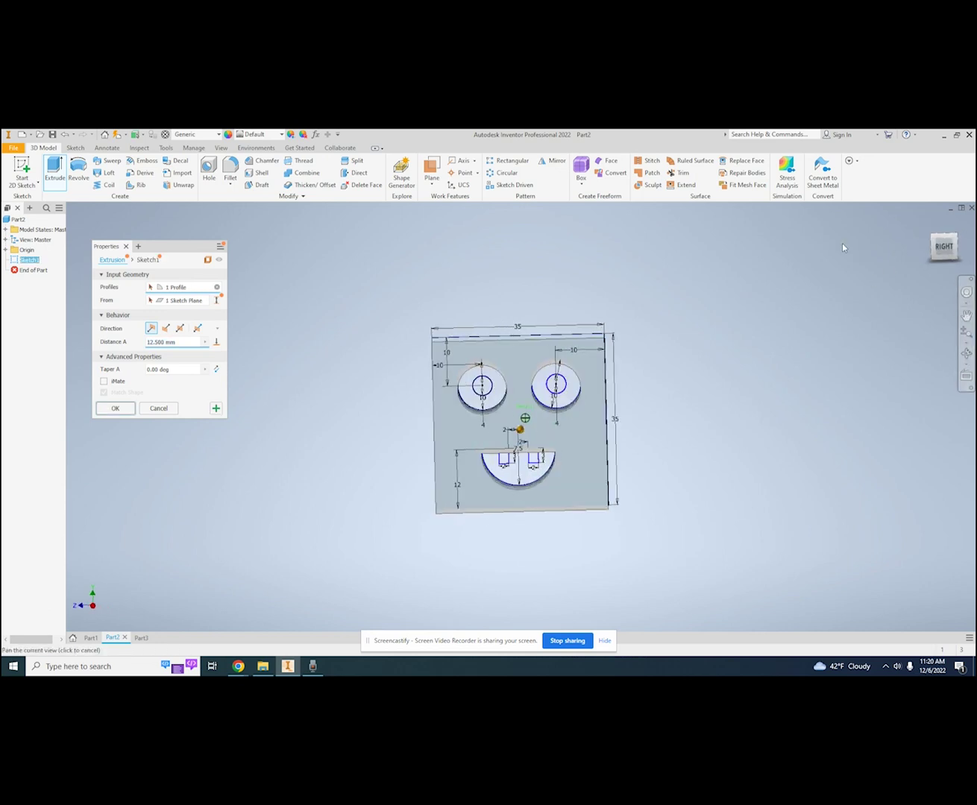
pyautogui.moveTo(841, 244); pyautogui.dragTo(833, 176)
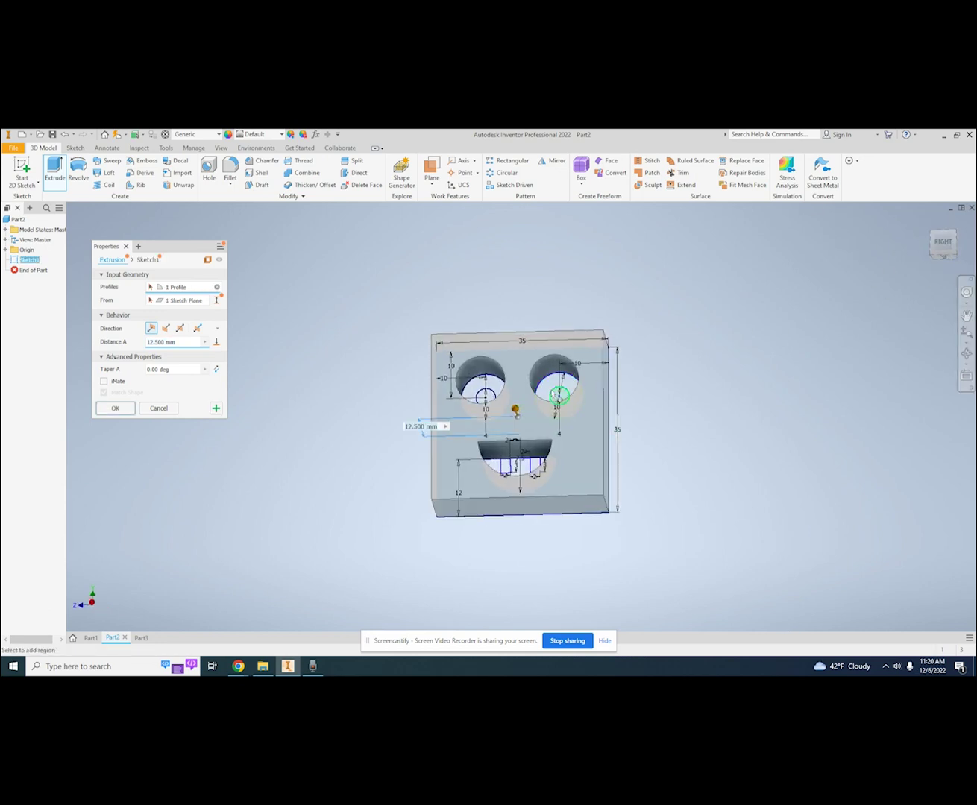
pyautogui.click(559, 395)
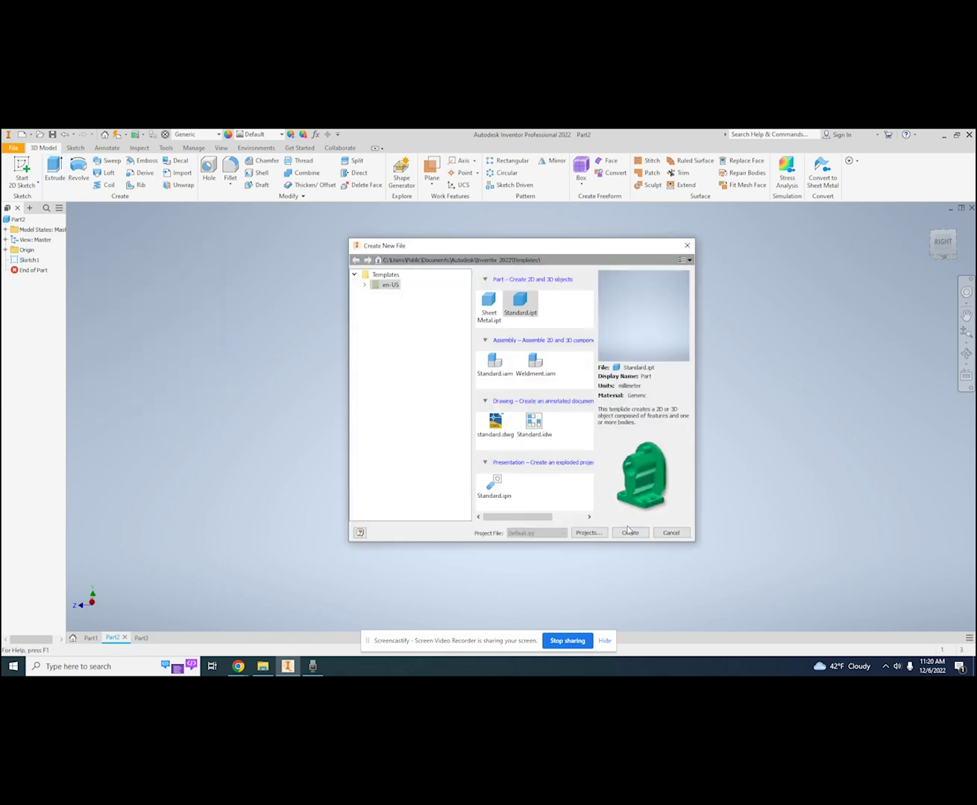
# Step: Create a new standard part and start a sketch on the vertical plane facing the right view
pyautogui.click(630, 531)
pyautogui.click(21, 168)
pyautogui.click(481, 368)
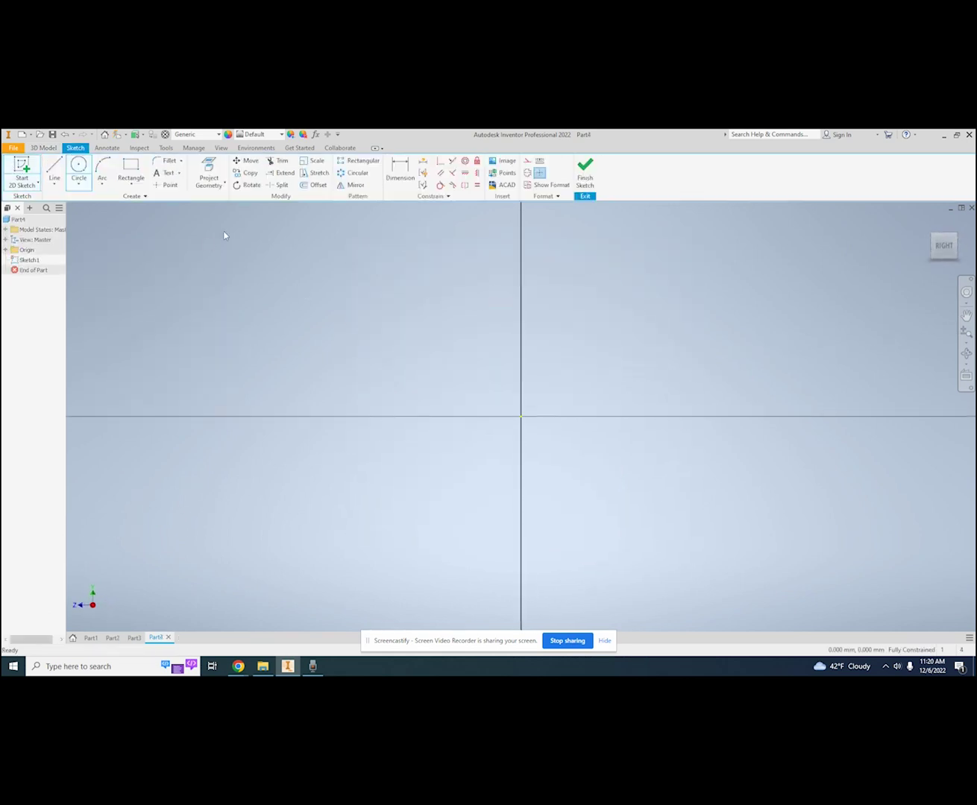
# Step: Sketch a 35 by 35 mm square above and to the right of the origin, and finish the sketch
pyautogui.click(131, 168)
pyautogui.moveTo(649, 390); pyautogui.dragTo(456, 494, button='middle')
pyautogui.click(391, 494)
pyautogui.write('35')
pyautogui.press('Tab')
pyautogui.write('35')
pyautogui.press('Return')
pyautogui.scroll(6, 650, 332)
pyautogui.moveTo(717, 322); pyautogui.dragTo(624, 388, button='middle')
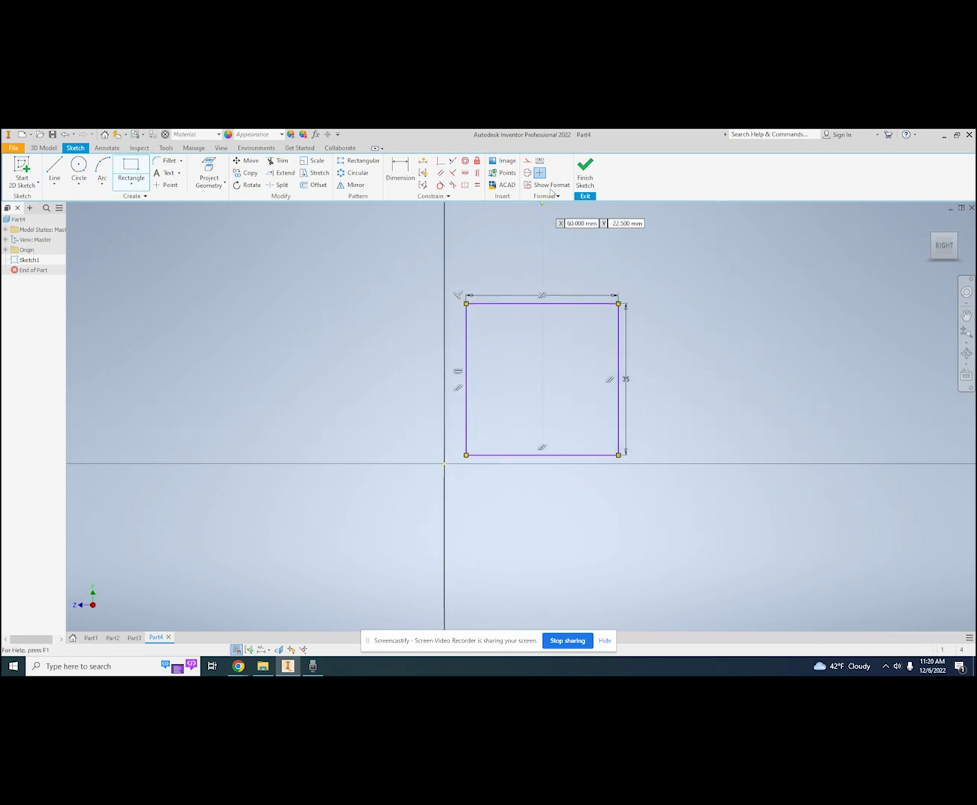
pyautogui.click(584, 171)
# Step: Extrude the square into a solid block using the default distance
pyautogui.moveTo(564, 245); pyautogui.dragTo(349, 448, button='middle')
pyautogui.scroll(2, 347, 447)
pyautogui.click(54, 170)
pyautogui.click(114, 409)
# Step: Sketch two eyes on the block's large face, each made of concentric circles 4 mm and 10 mm in diameter
pyautogui.click(21, 168)
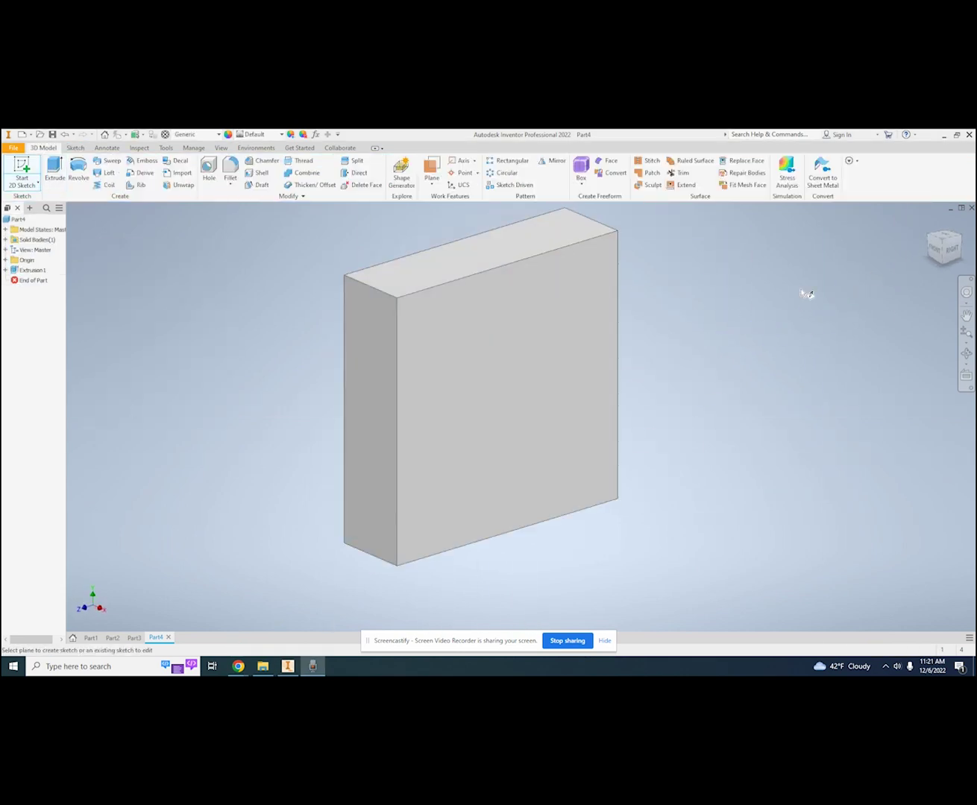
pyautogui.click(498, 343)
pyautogui.moveTo(648, 320); pyautogui.dragTo(397, 484, button='middle')
pyautogui.click(80, 169)
pyautogui.click(368, 339)
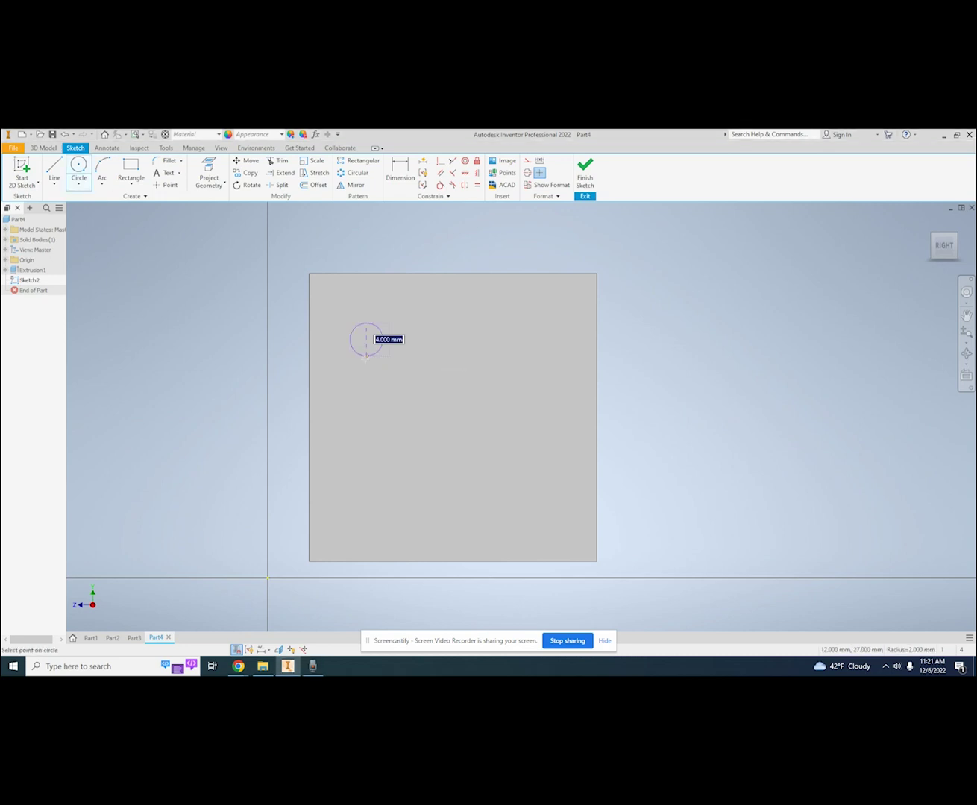
pyautogui.write('4')
pyautogui.press('Return')
pyautogui.click(367, 340)
pyautogui.write('10')
pyautogui.press('Return')
pyautogui.click(522, 339)
# Step: Dimension each eye's centre 10 mm from the nearest side edge of the face
pyautogui.click(371, 344)
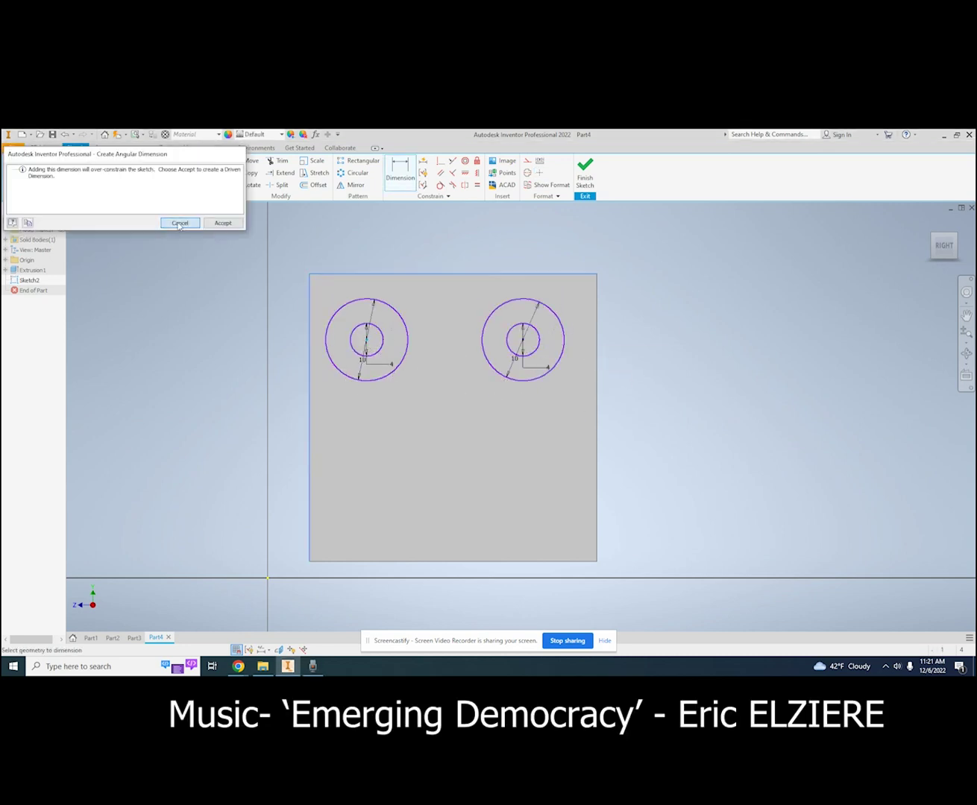
pyautogui.click(338, 256)
pyautogui.write('10')
pyautogui.press('Return')
pyautogui.click(559, 256)
pyautogui.write('10')
pyautogui.press('Return')
# Step: Dimension both eye centres 10 mm below the face's top edge
pyautogui.click(690, 319)
pyautogui.write('10')
pyautogui.press('Return')
pyautogui.click(235, 315)
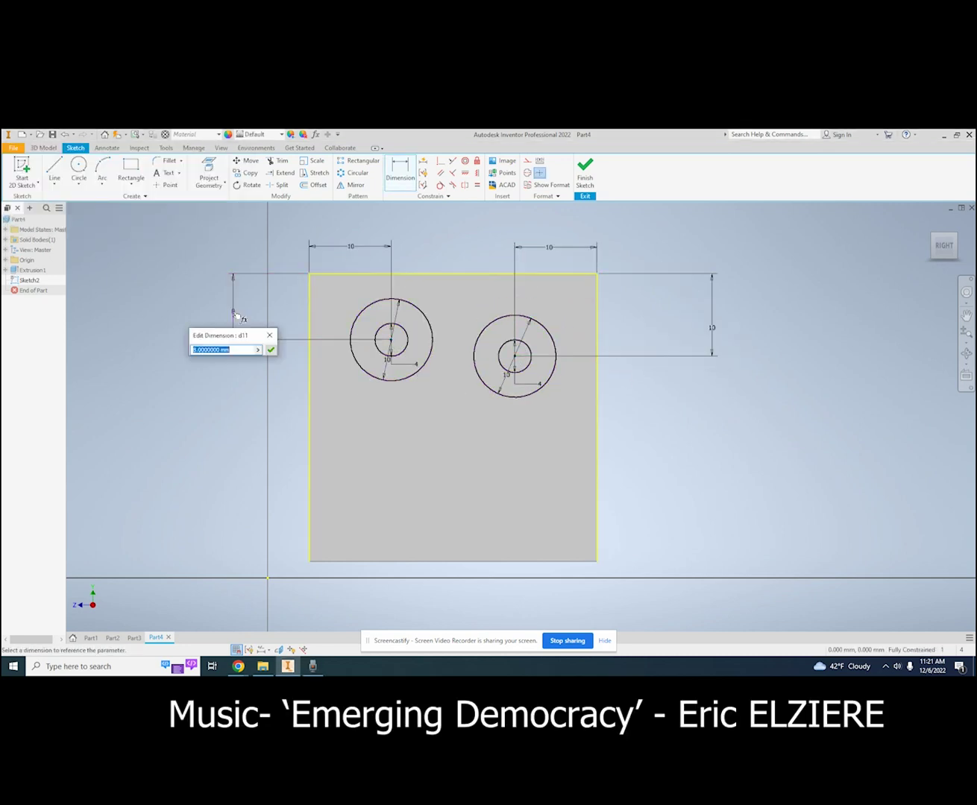
pyautogui.write('10')
pyautogui.press('Return')
# Step: Draw a mouth below the eyes as a downward arc closed by a horizontal line between its ends
pyautogui.click(103, 168)
pyautogui.click(391, 460)
pyautogui.click(515, 460)
pyautogui.click(391, 460)
pyautogui.click(515, 459)
pyautogui.scroll(5, 487, 479)
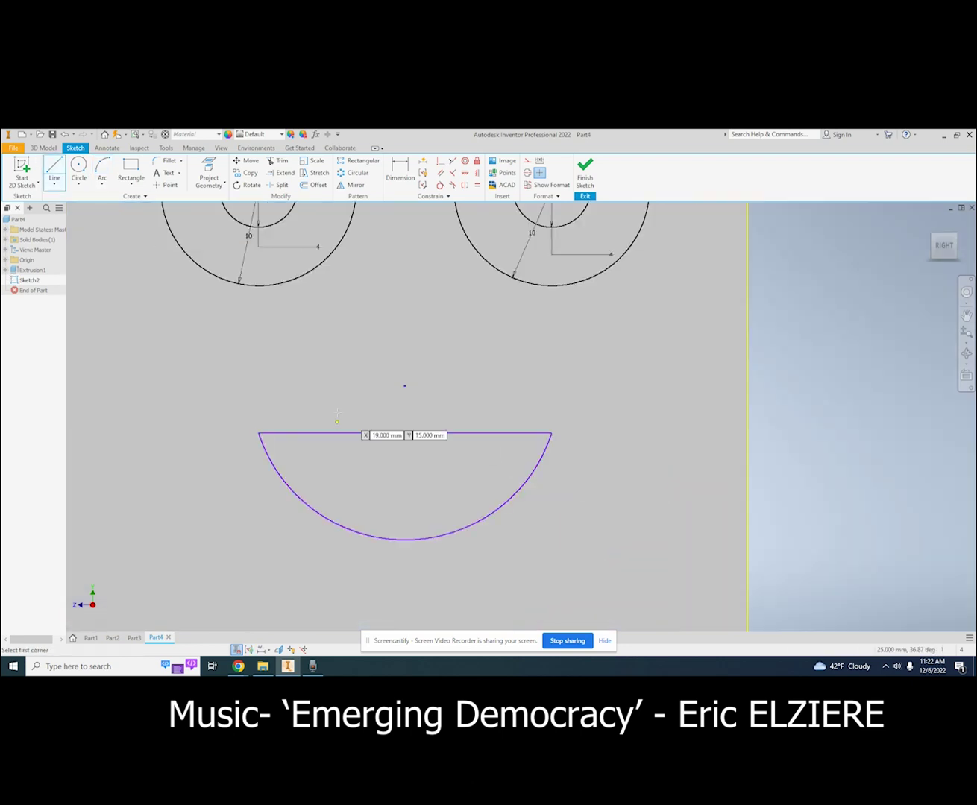
# Step: Add two small rectangular teeth hanging from the mouth's straight upper line
pyautogui.click(130, 168)
pyautogui.click(341, 433)
pyautogui.click(375, 480)
pyautogui.click(439, 433)
pyautogui.click(475, 481)
# Step: Extrude the two eye rings and the mouth without its teeth 1.75 mm outward from the face
pyautogui.click(541, 342)
pyautogui.click(507, 467)
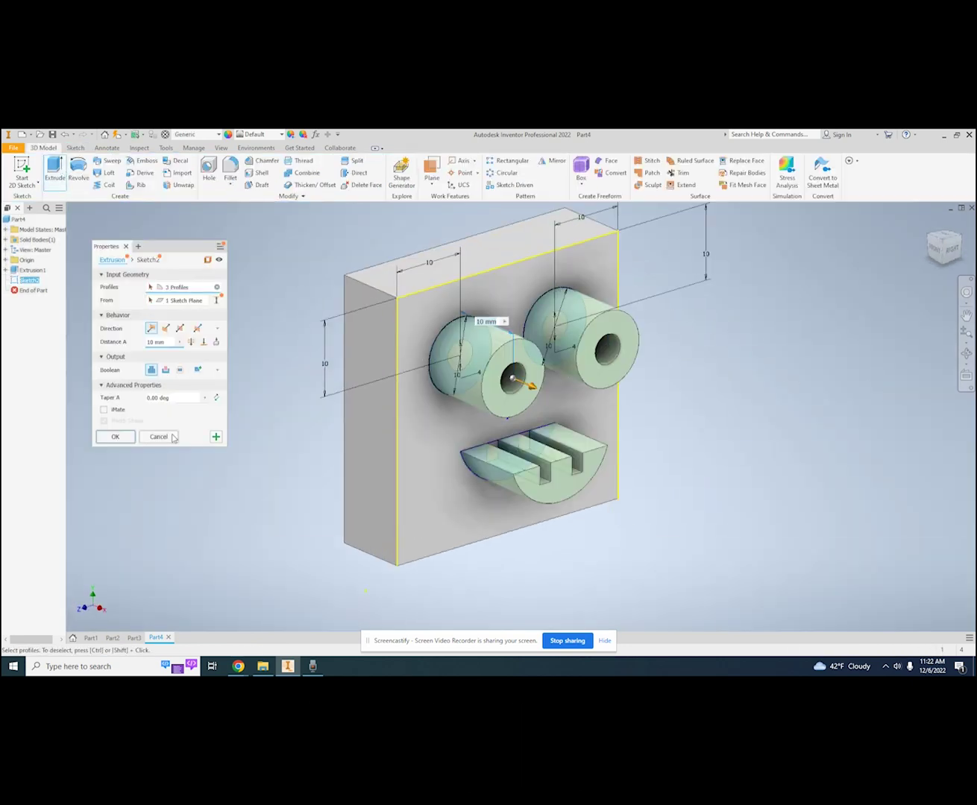
pyautogui.moveTo(531, 387); pyautogui.dragTo(487, 367)
pyautogui.click(568, 641)
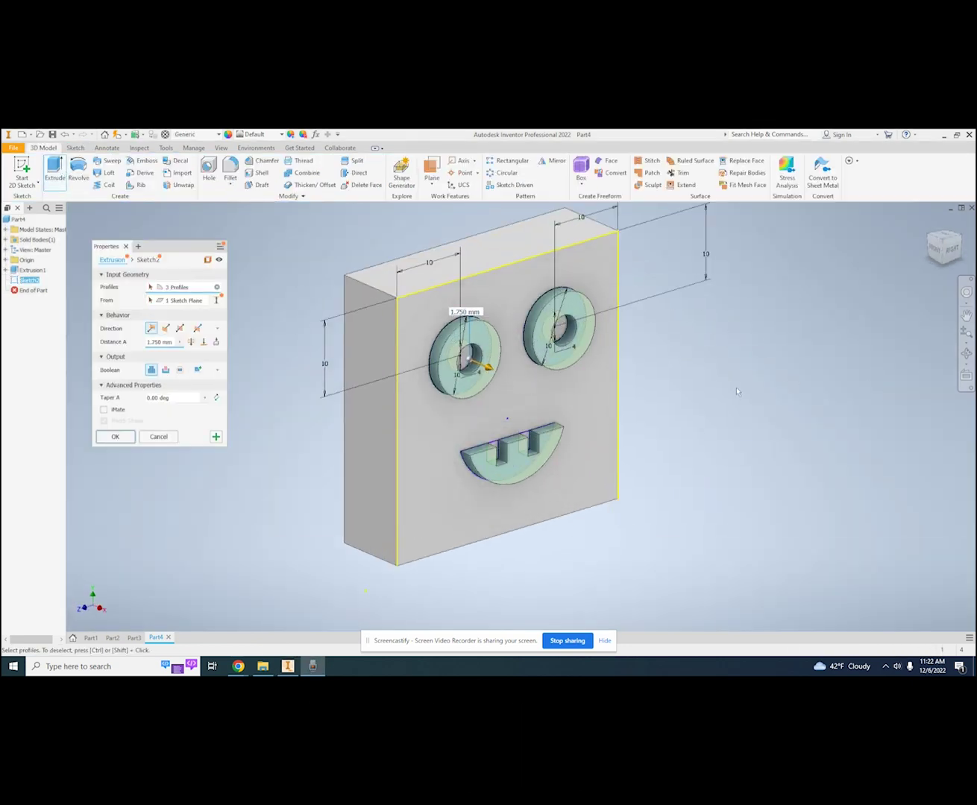
pyautogui.click(117, 437)
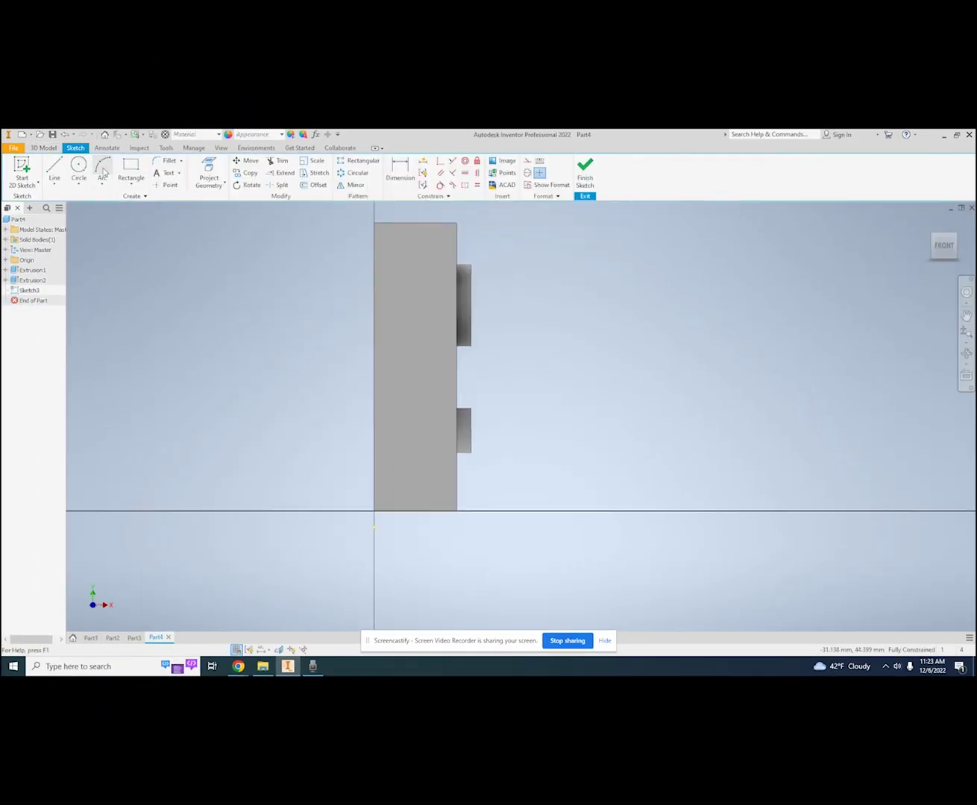
# Step: Sketch a tall rectangle on the block's side face as the ear profile
pyautogui.click(131, 169)
pyautogui.click(407, 288)
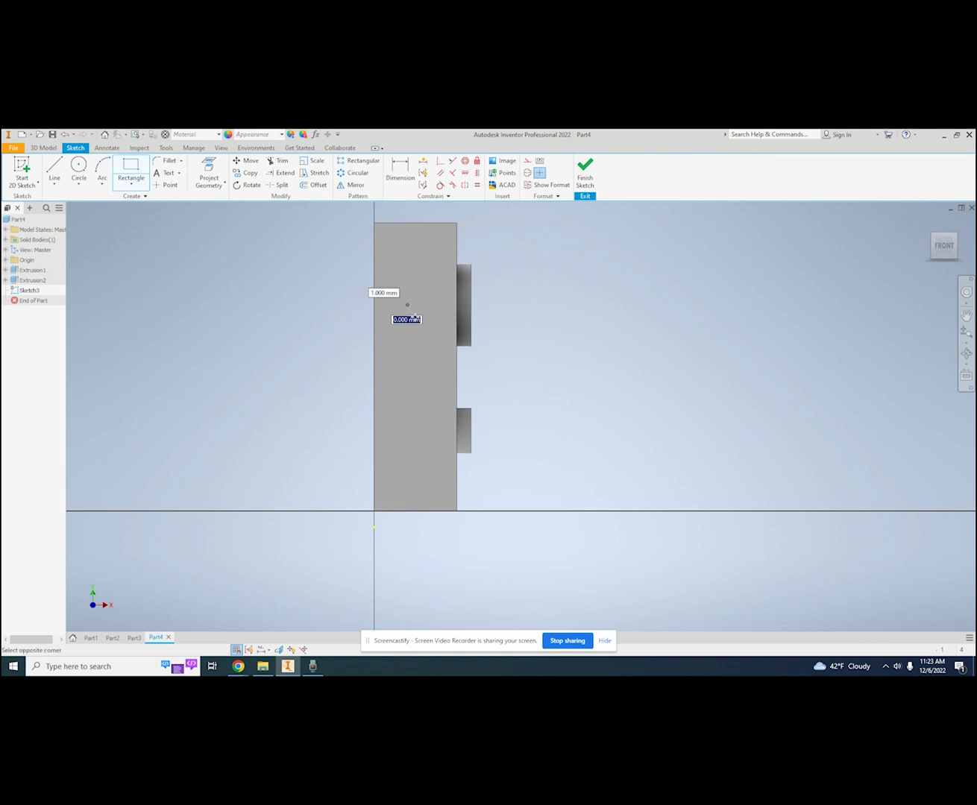
pyautogui.click(432, 380)
# Step: Set up a 3.75 mm outward extrusion of the ear rectangle, clearing and reselecting its profile
pyautogui.press('e')
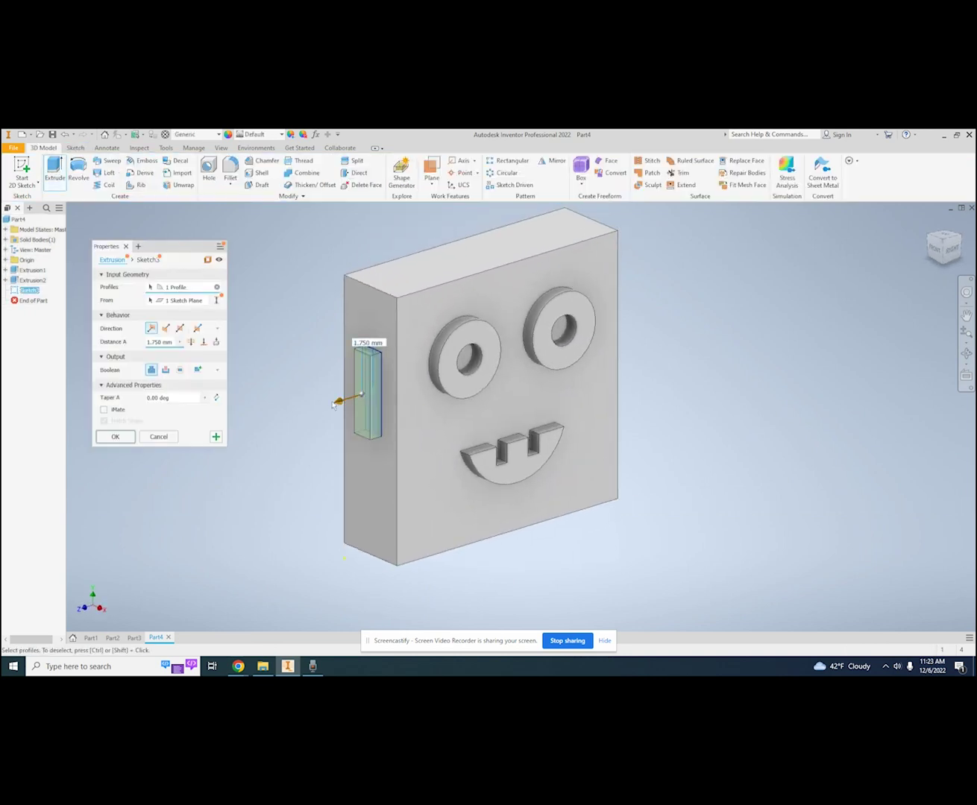
pyautogui.moveTo(329, 407); pyautogui.dragTo(322, 406)
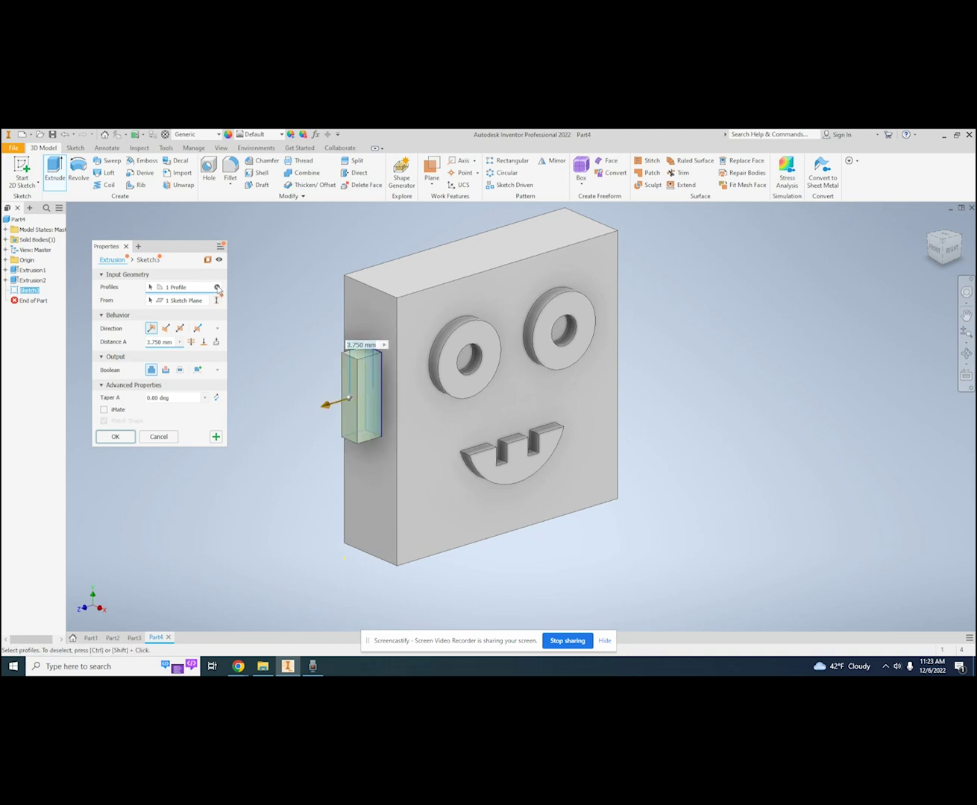
pyautogui.click(217, 287)
pyautogui.click(381, 372)
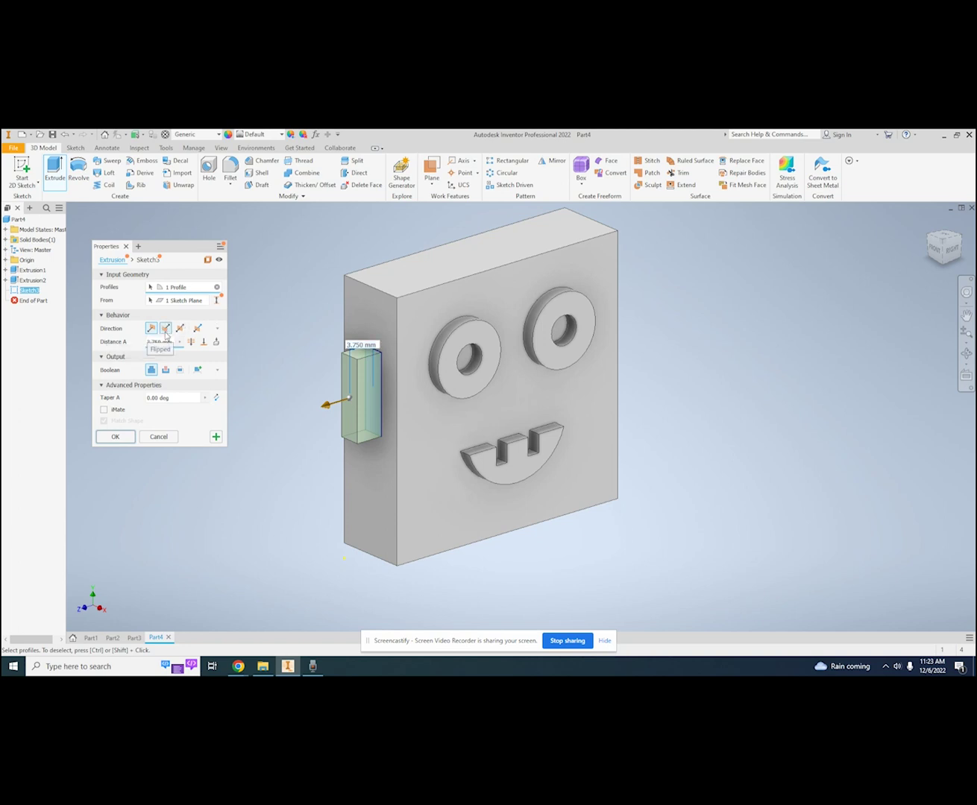
# Step: Try flipping the ear extrusion's direction and back, and try a distance of -5
pyautogui.click(165, 328)
pyautogui.click(152, 329)
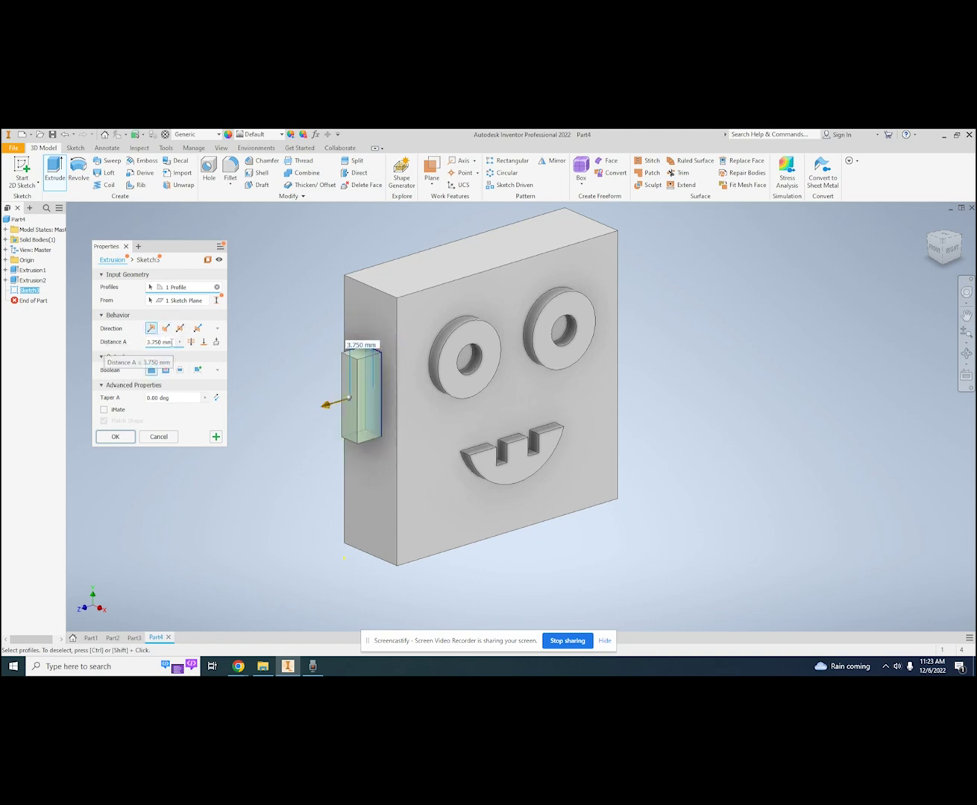
pyautogui.press('BackSpace')
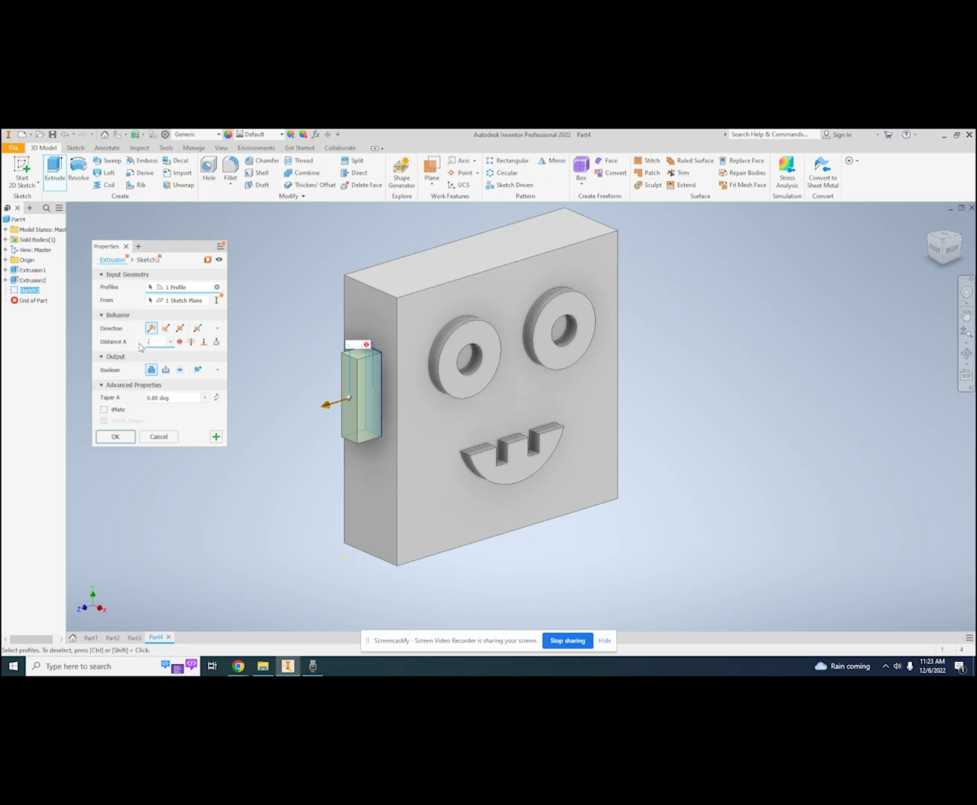
pyautogui.write('-5')
pyautogui.press('Return')
# Step: Try a distance of 10 for the ear extrusion and cancel the extrusion
pyautogui.press('BackSpace')
pyautogui.press('BackSpace')
pyautogui.write('10')
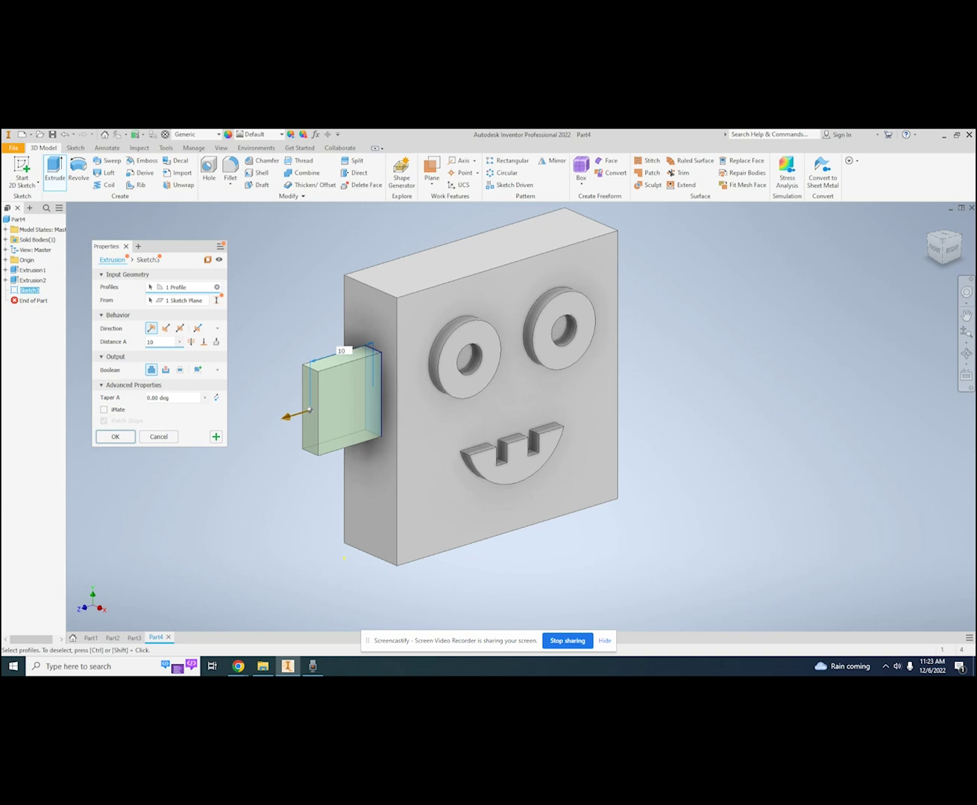
pyautogui.click(158, 437)
# Step: Edit the eyes-and-mouth extrusion into a cut that goes 1.75 mm into the block
pyautogui.rightClick(32, 279)
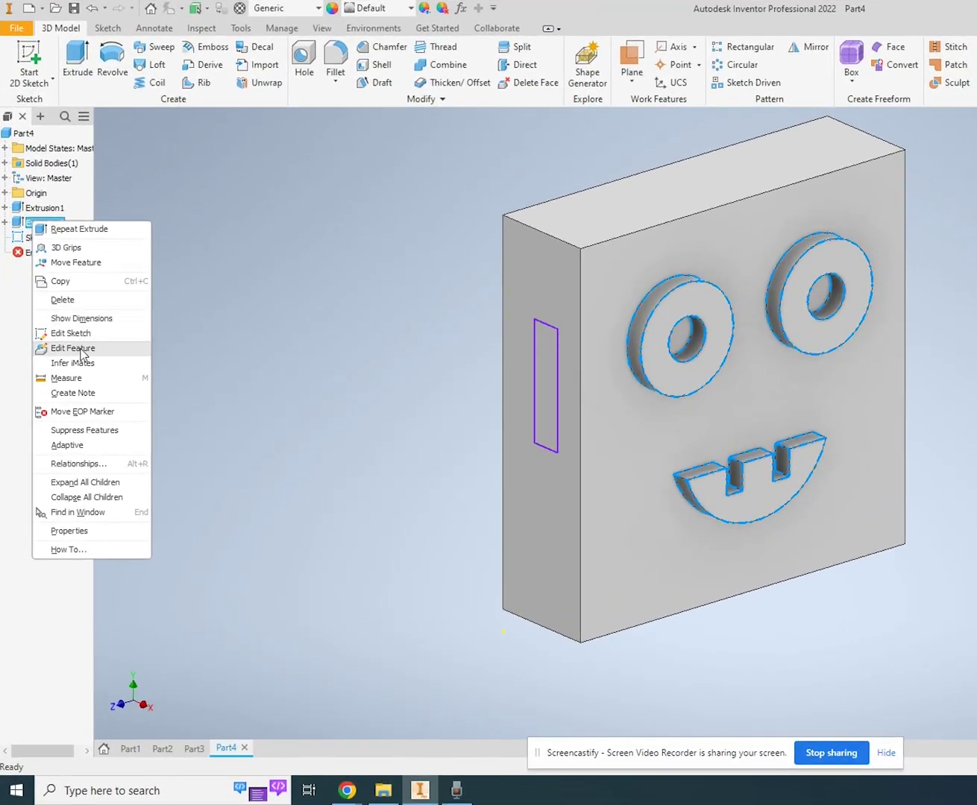
pyautogui.click(82, 351)
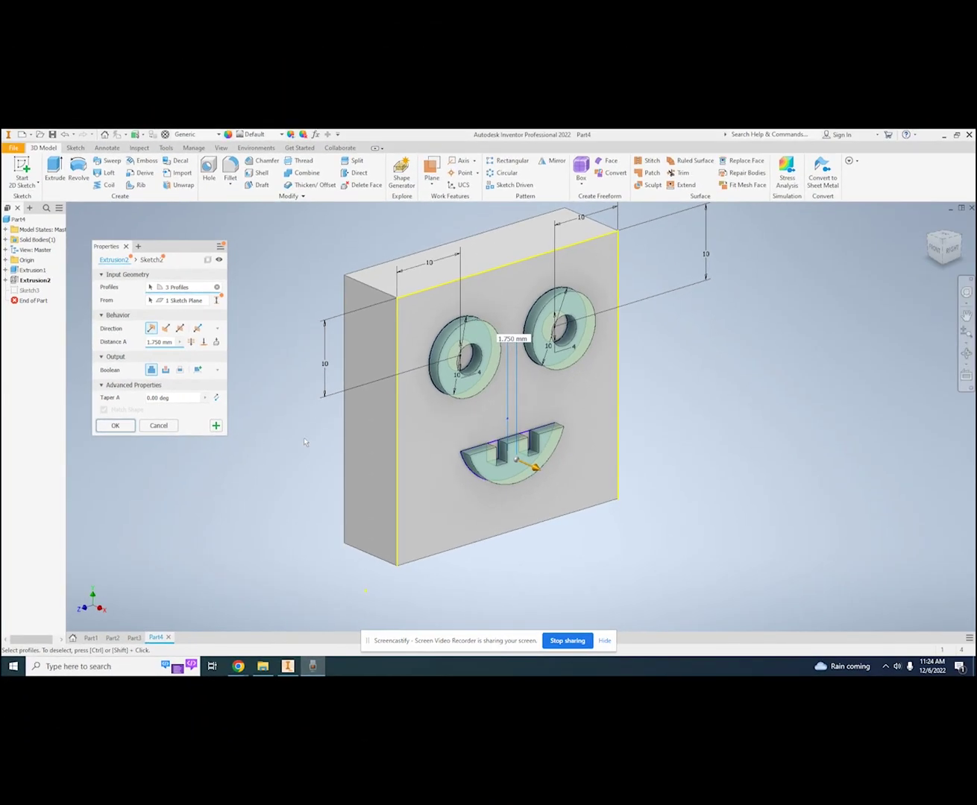
pyautogui.click(164, 373)
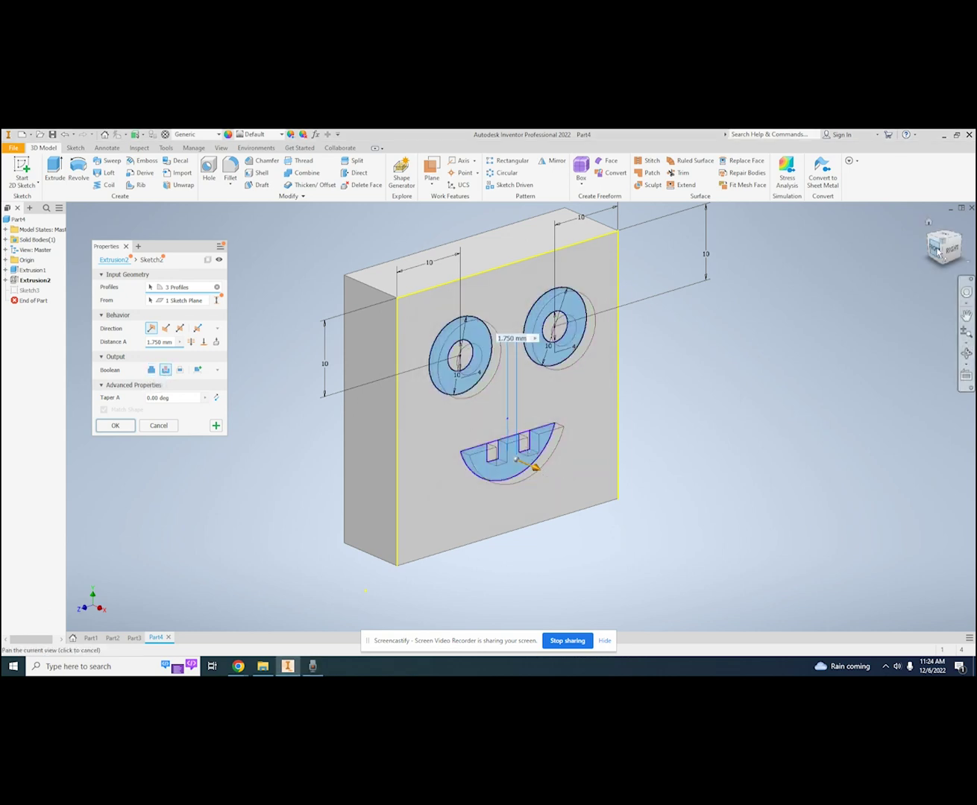
pyautogui.moveTo(939, 250); pyautogui.dragTo(894, 287)
pyautogui.click(555, 462)
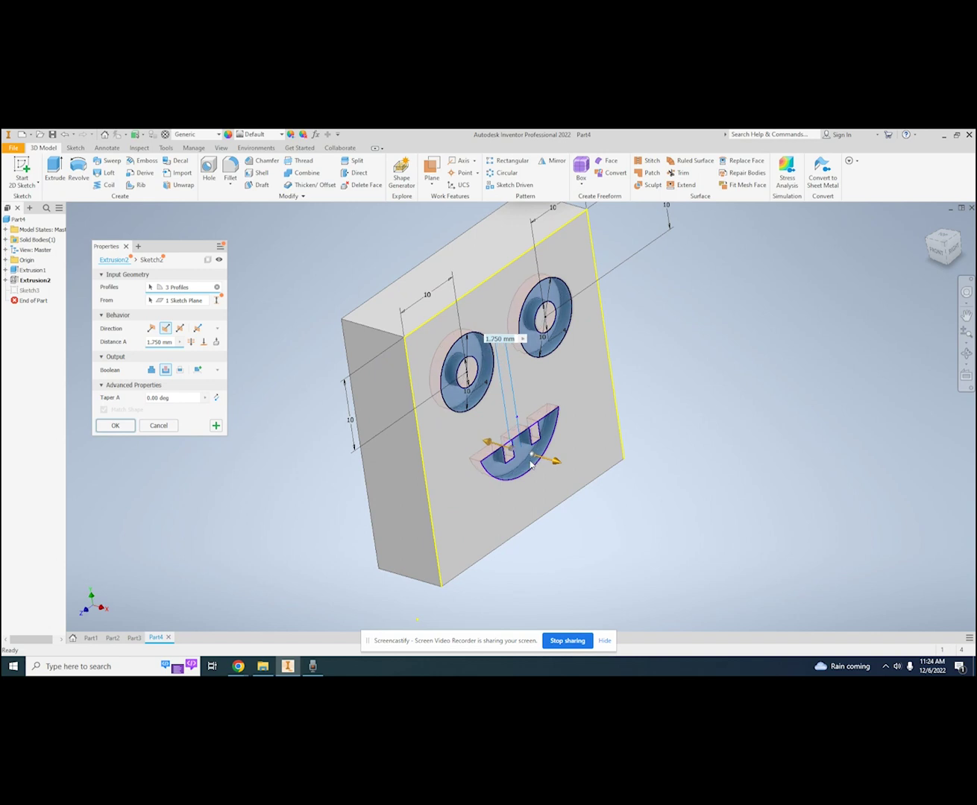
pyautogui.click(116, 426)
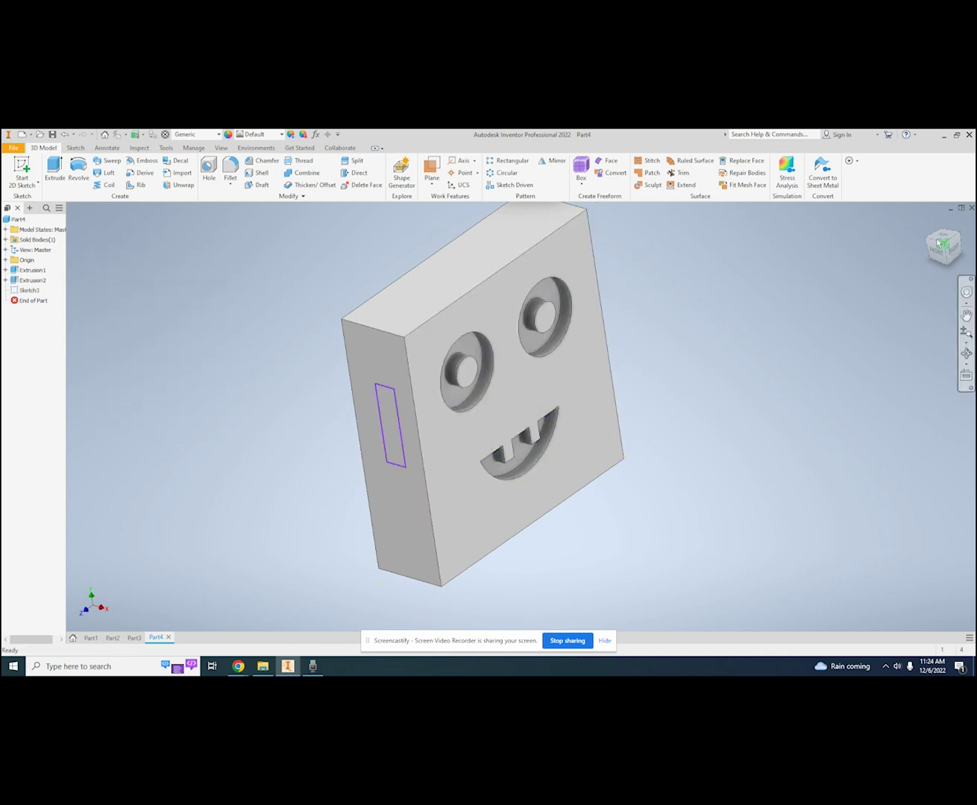
pyautogui.moveTo(952, 252); pyautogui.dragTo(867, 236)
pyautogui.keyDown('shift'); pyautogui.moveTo(866, 235); pyautogui.dragTo(895, 245, button='middle'); pyautogui.keyUp('shift')
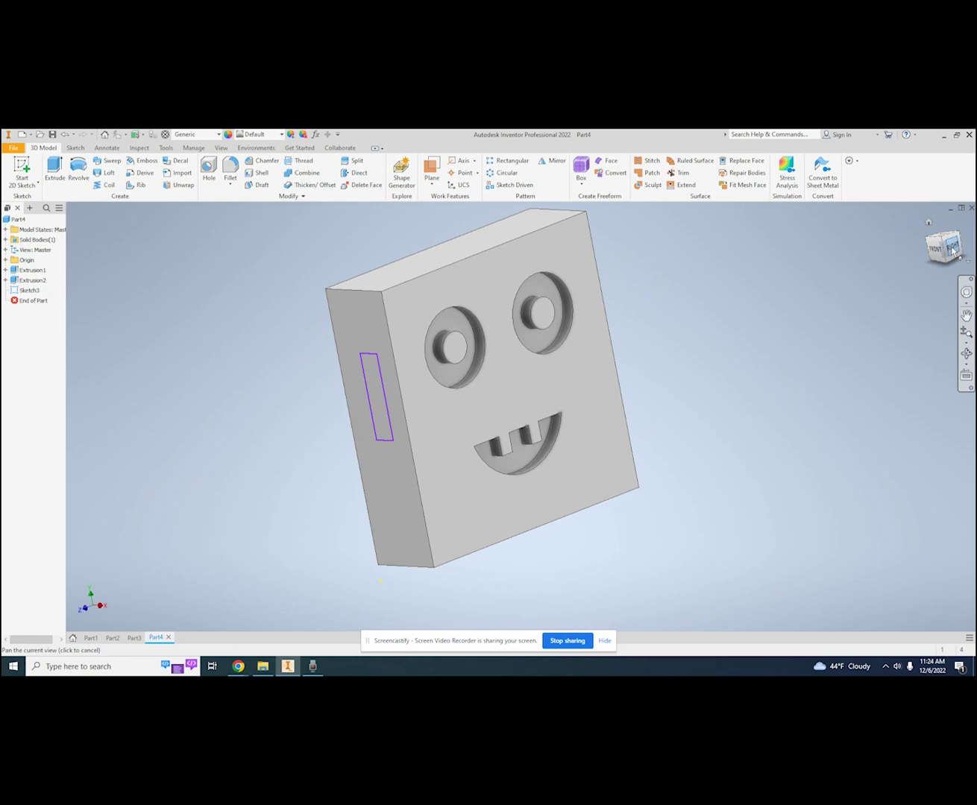
# Step: Switch to Part1 and examine the finished nameplate with its raised border, raised letters and round hole
pyautogui.click(90, 637)
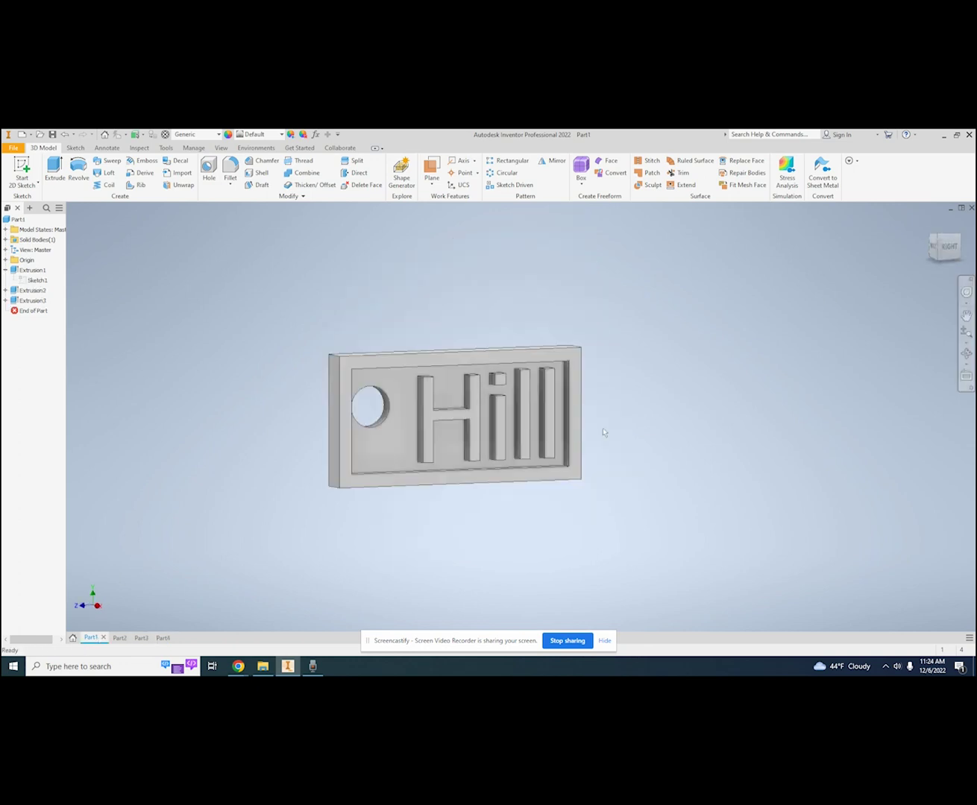
pyautogui.moveTo(944, 255); pyautogui.dragTo(855, 290)
pyautogui.scroll(5, 628, 408)
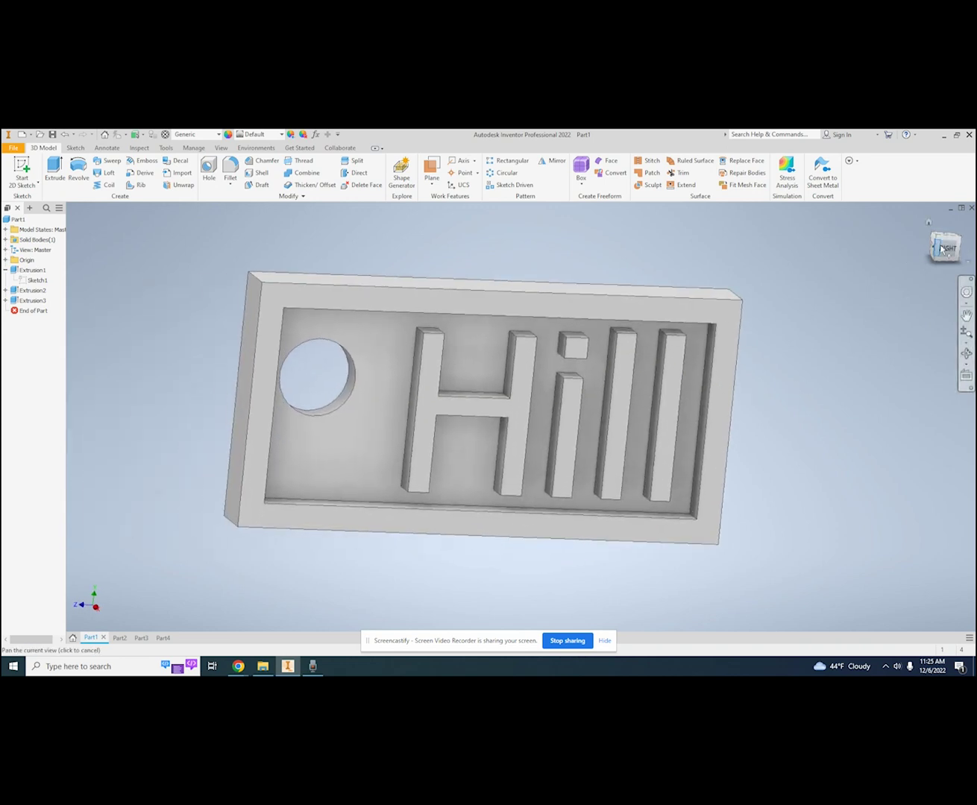
# Step: Create a new part and start a 2D sketch on the YZ plane
pyautogui.click(21, 134)
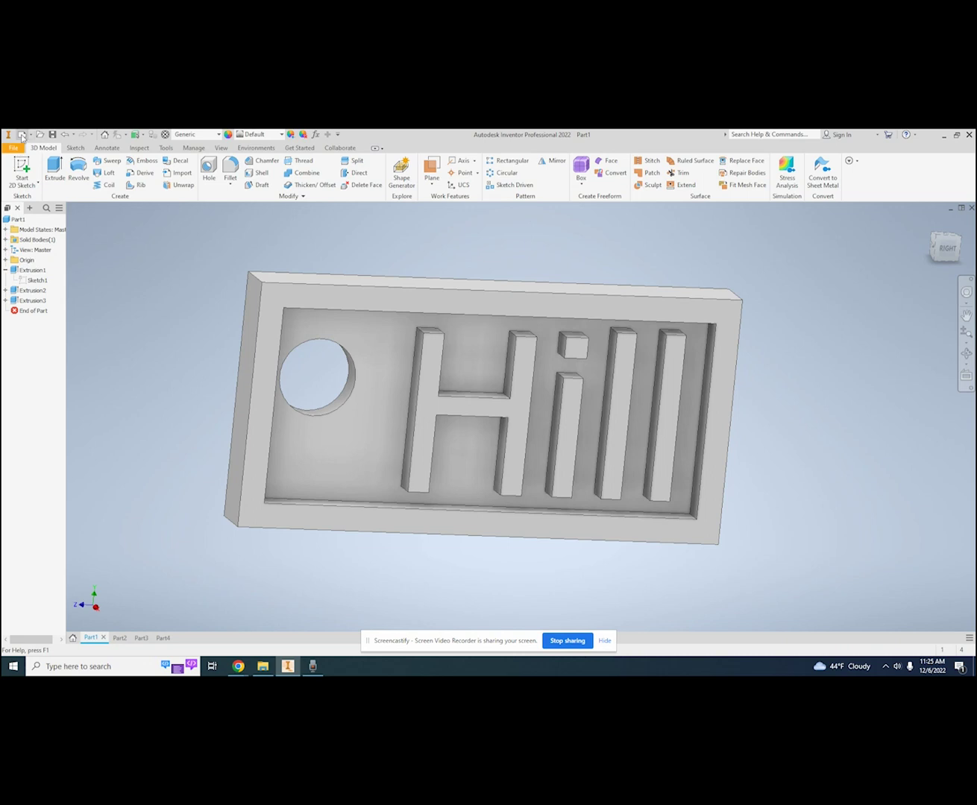
pyautogui.click(631, 534)
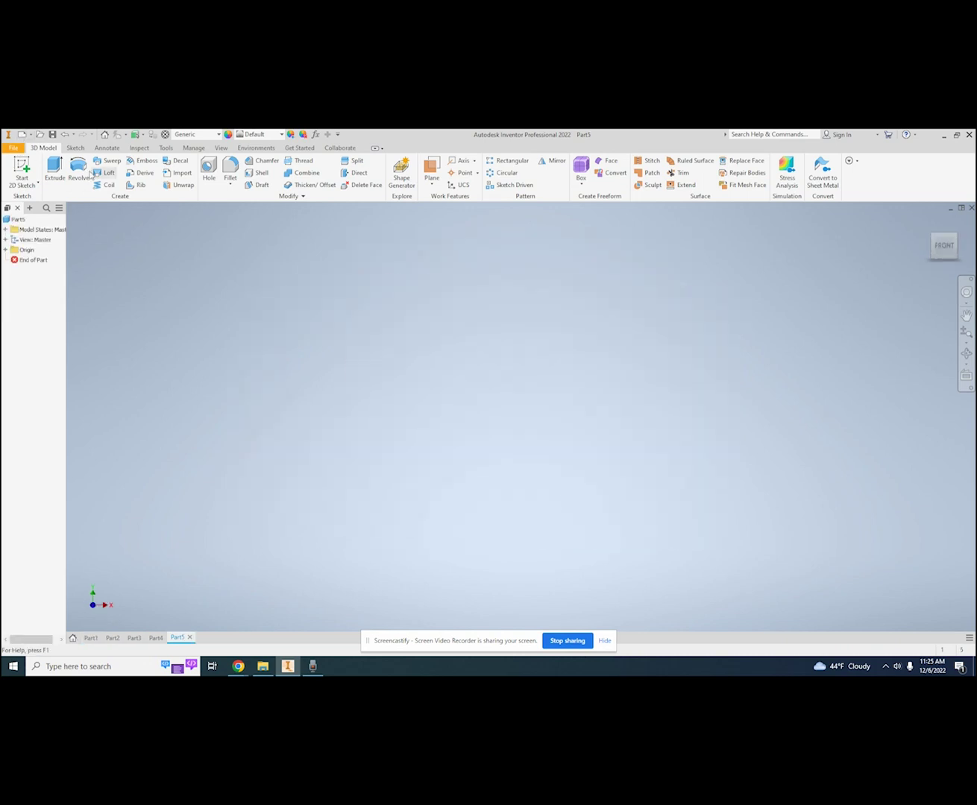
pyautogui.click(22, 168)
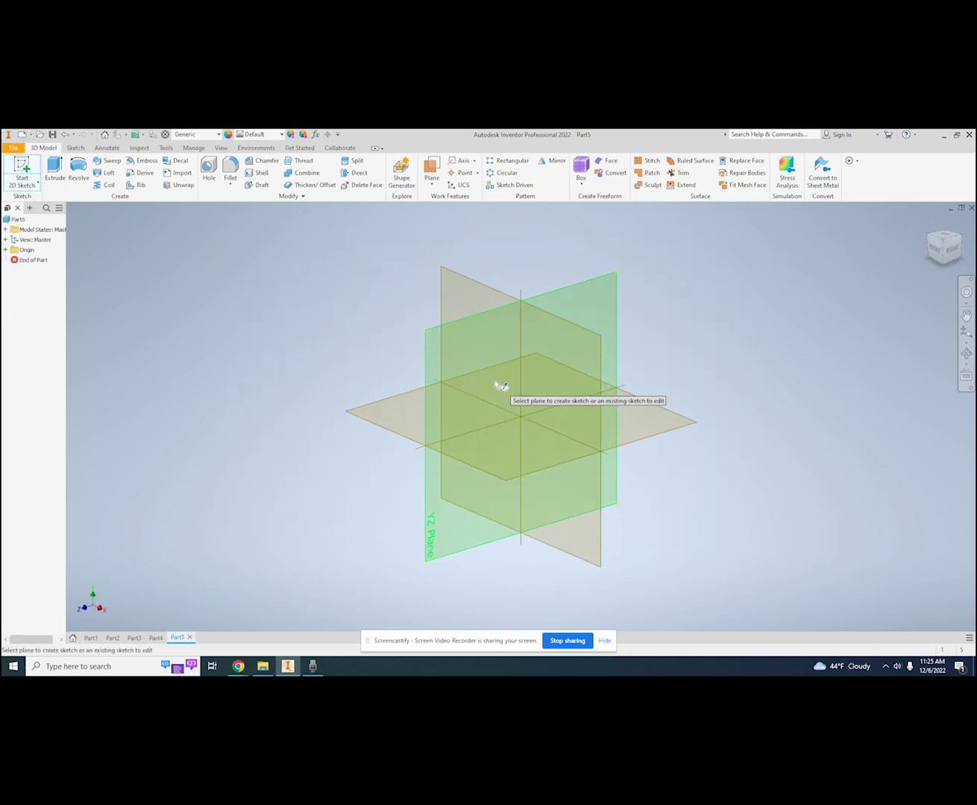
pyautogui.click(501, 389)
# Step: Sketch a rectangle 60 mm wide and 20 mm high with one corner at the origin
pyautogui.click(131, 167)
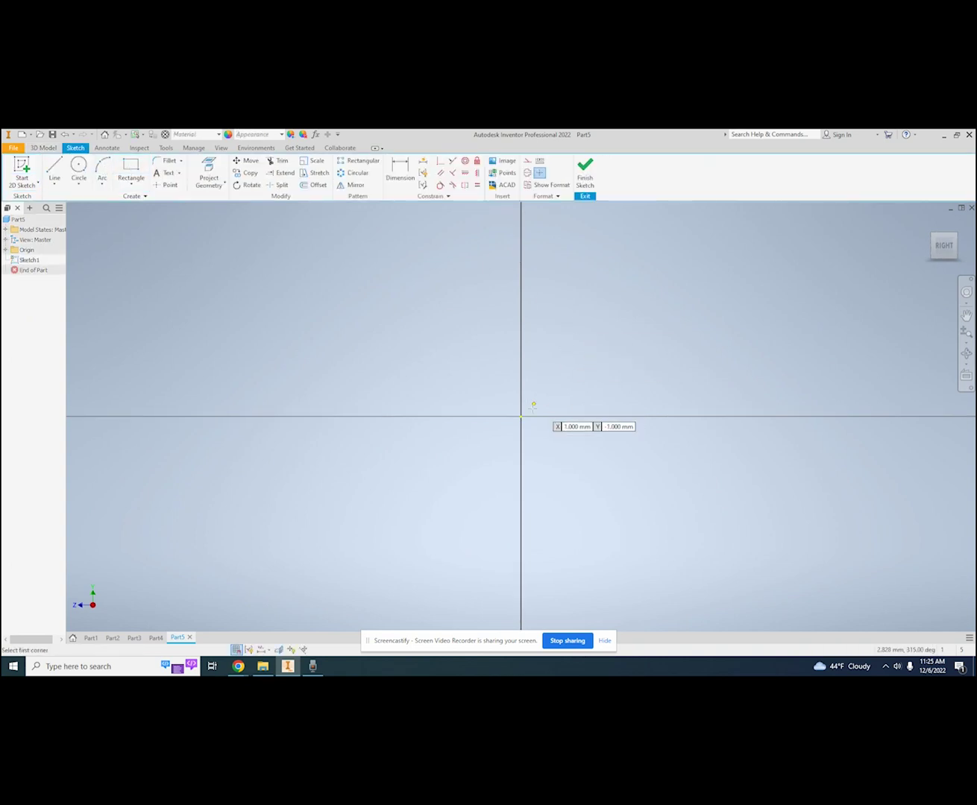
pyautogui.click(521, 416)
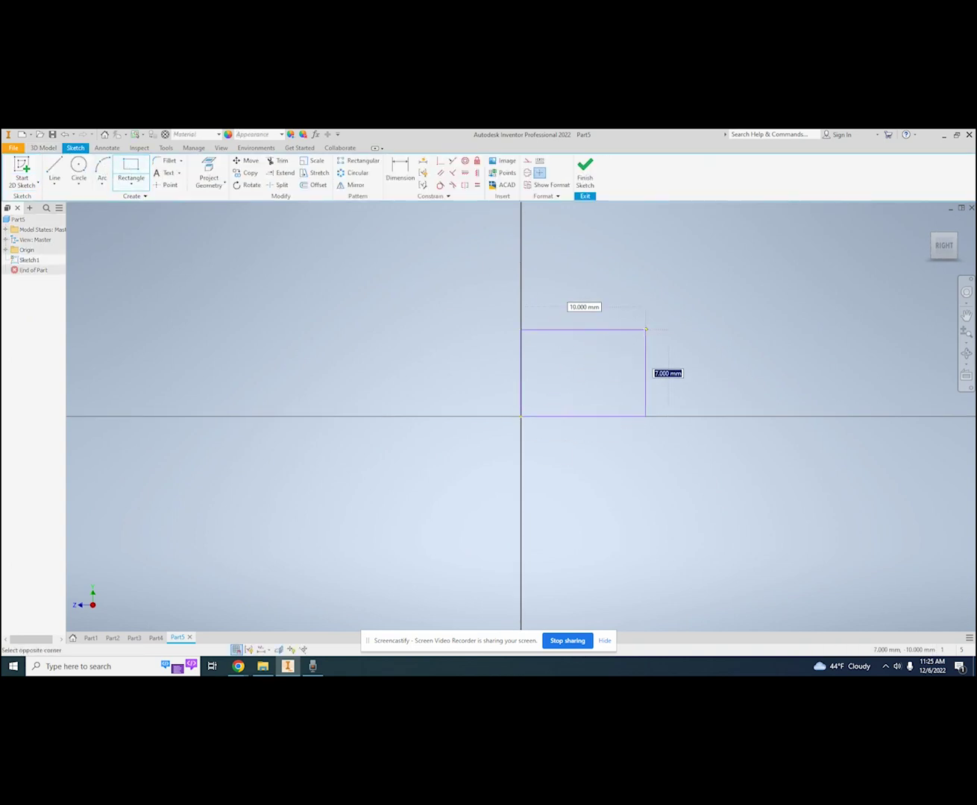
pyautogui.write('20')
pyautogui.press('Tab')
pyautogui.write('60')
pyautogui.press('Tab')
pyautogui.press('Return')
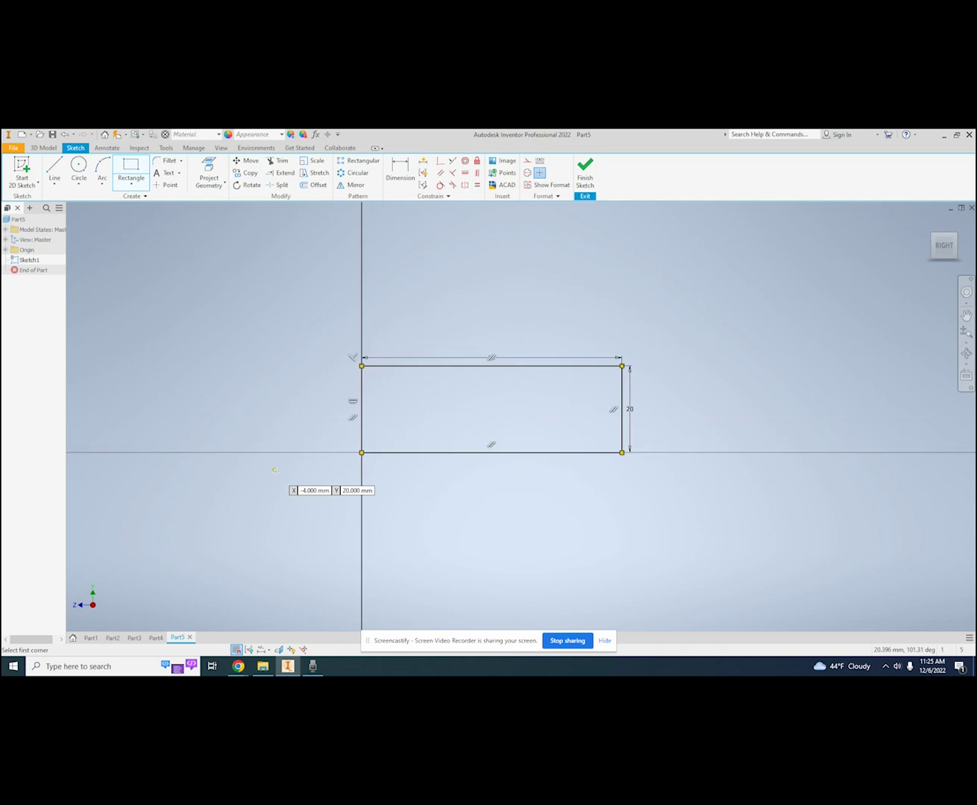
pyautogui.scroll(-3, 430, 339)
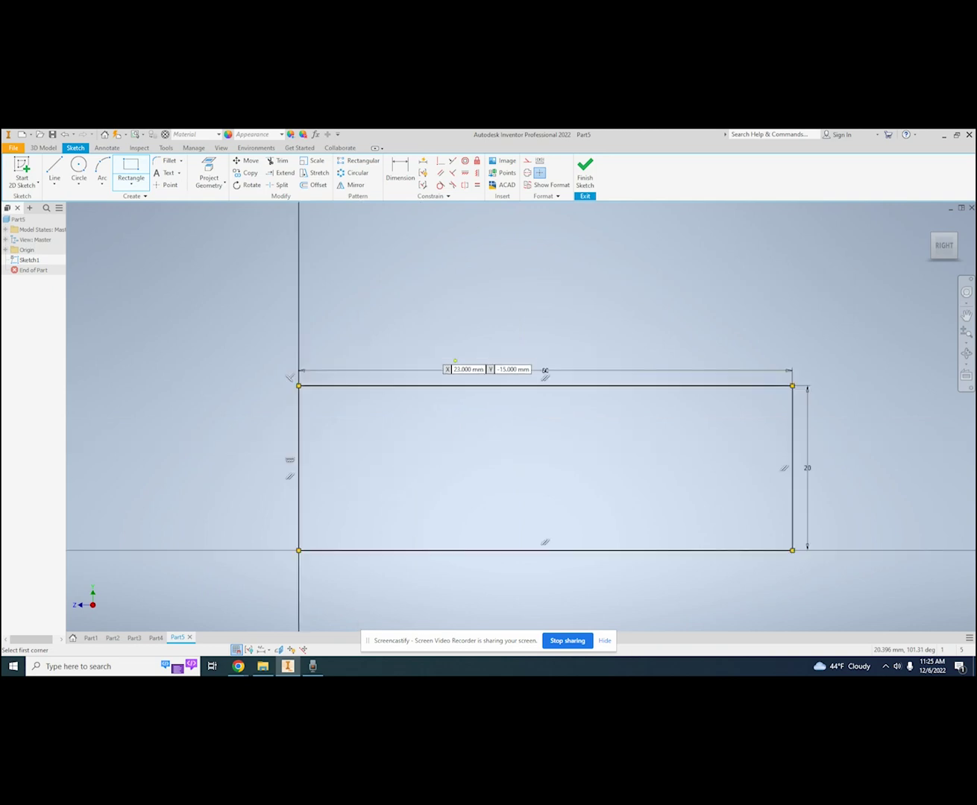
# Step: Finish the sketch and extrude the rectangle into a thin plate
pyautogui.click(585, 172)
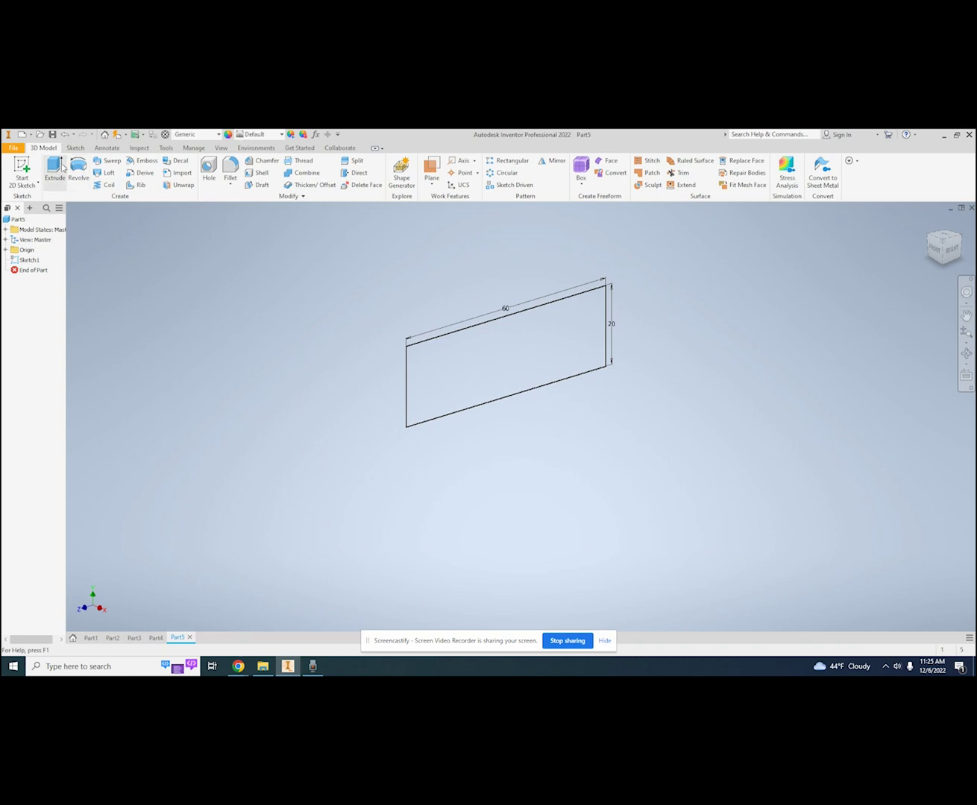
pyautogui.click(54, 170)
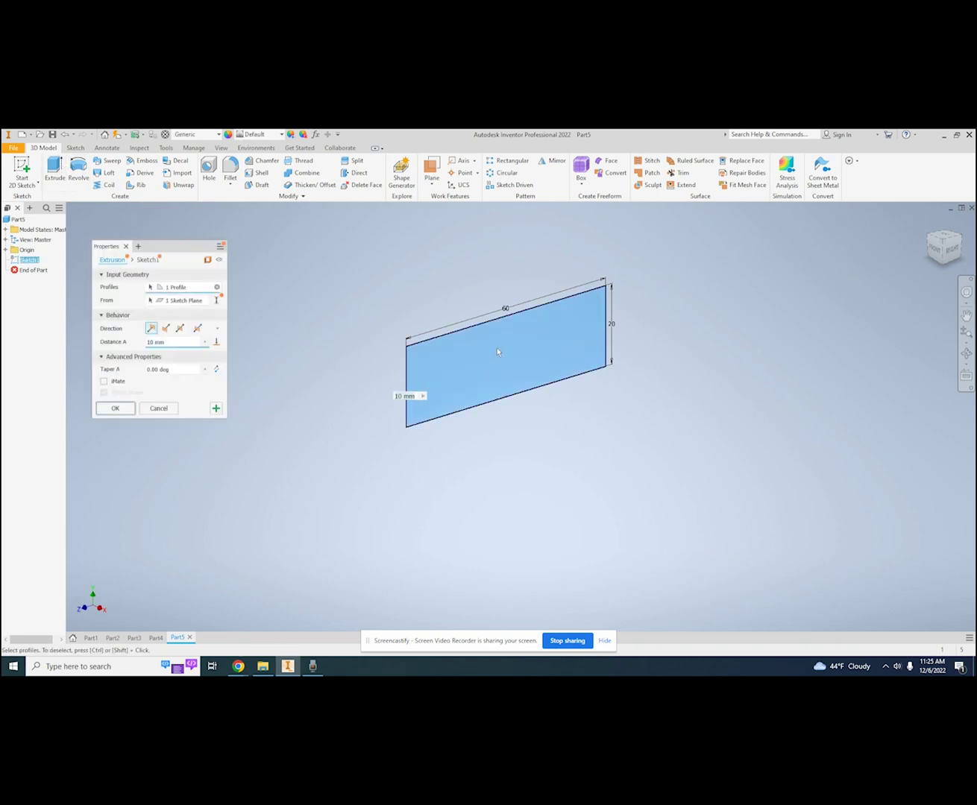
pyautogui.click(116, 410)
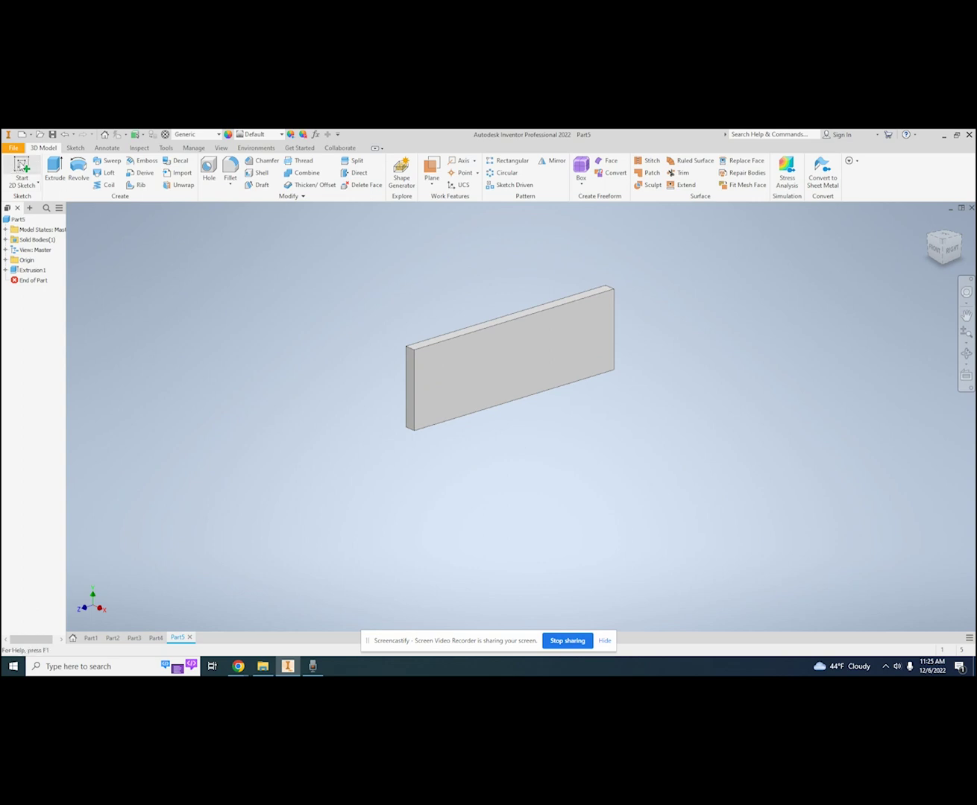
# Step: Sketch a rectangle over the plate's large face outline and an inner rectangle about 55 by 16 mm inside it
pyautogui.click(21, 170)
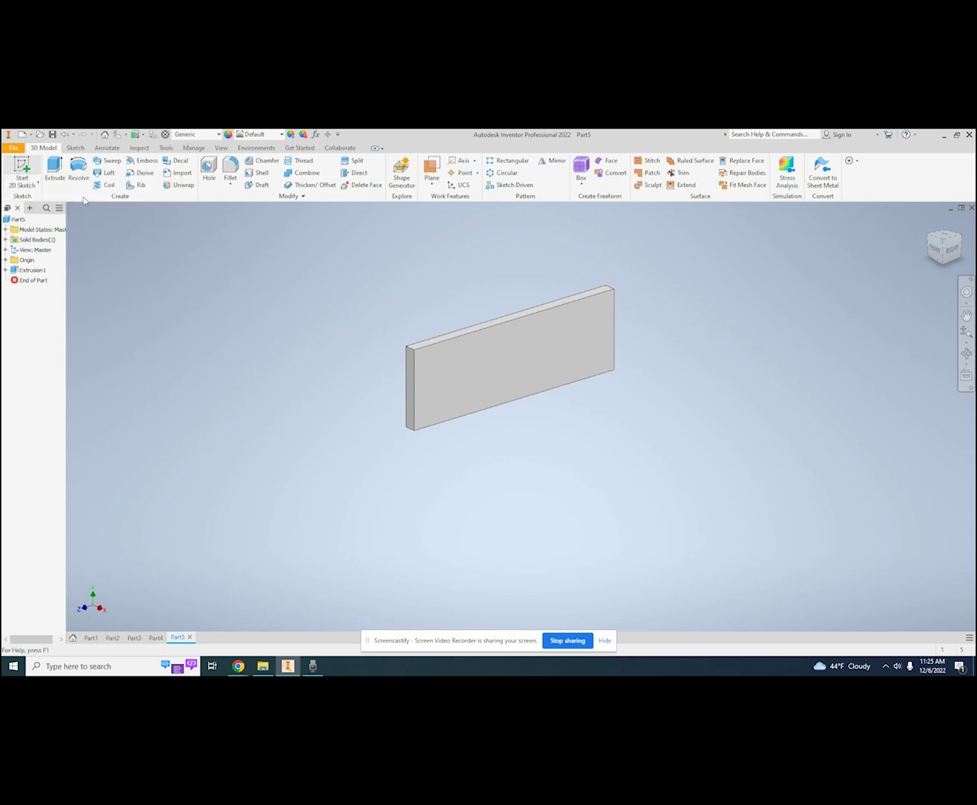
pyautogui.click(497, 369)
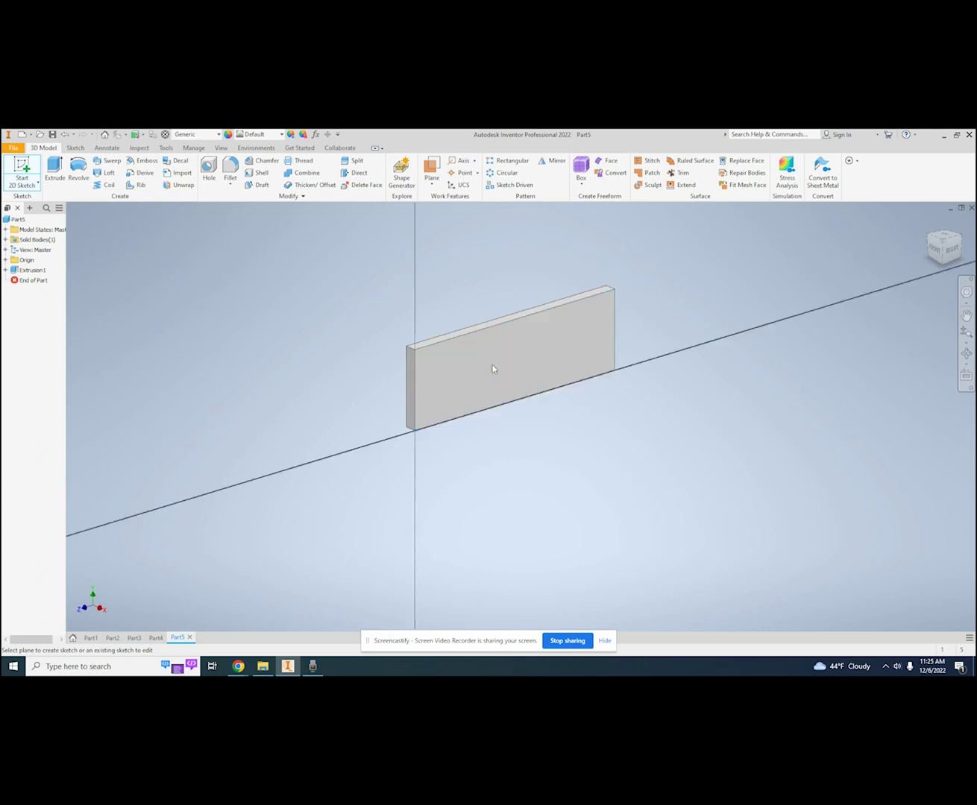
pyautogui.click(131, 171)
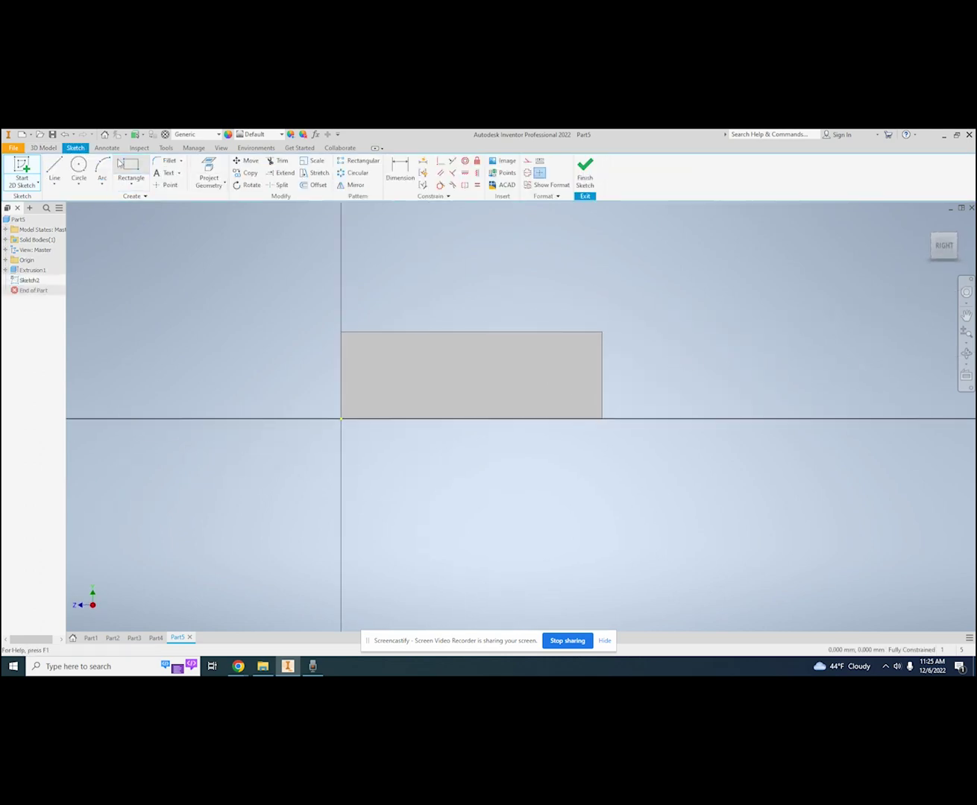
pyautogui.click(341, 332)
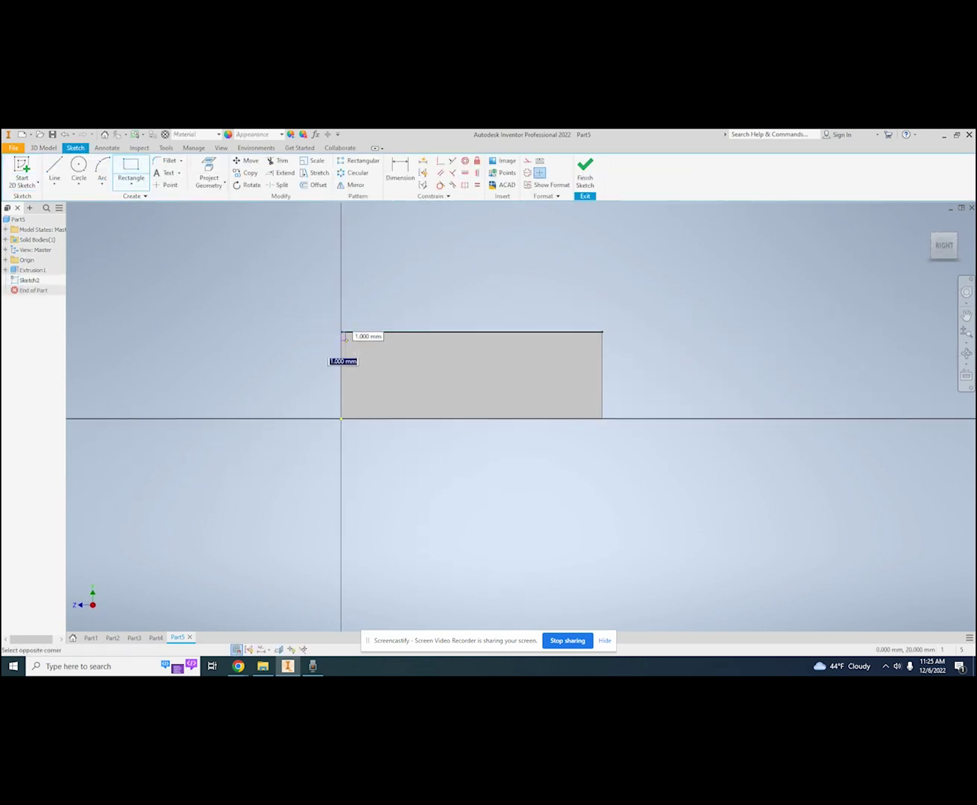
pyautogui.click(603, 418)
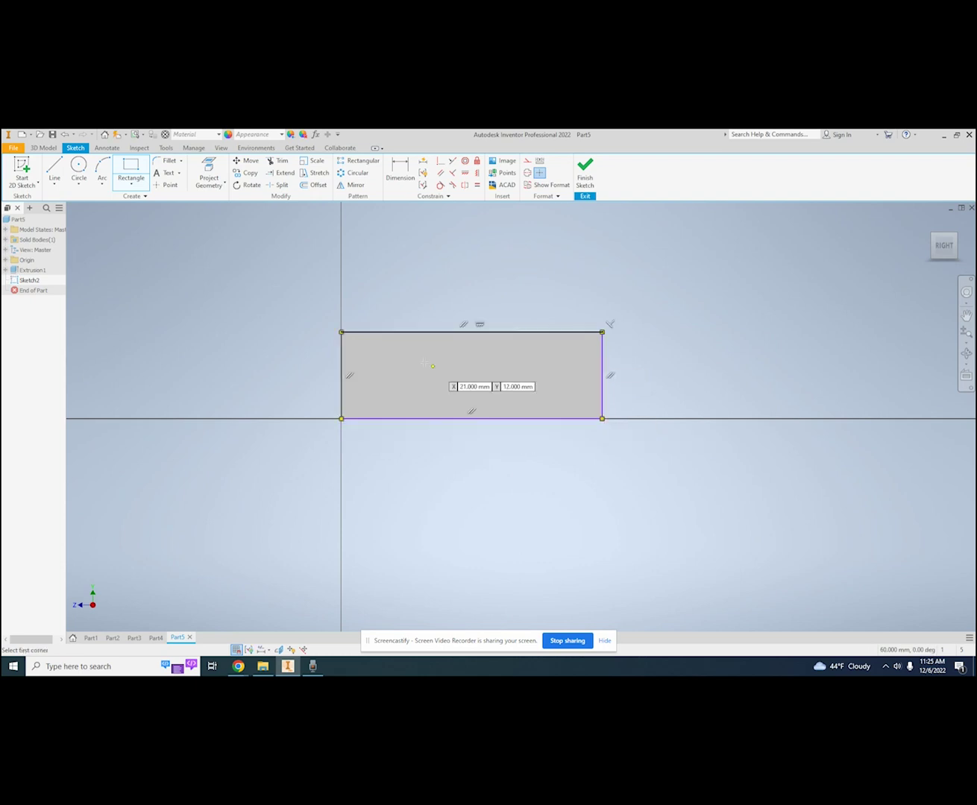
pyautogui.click(350, 342)
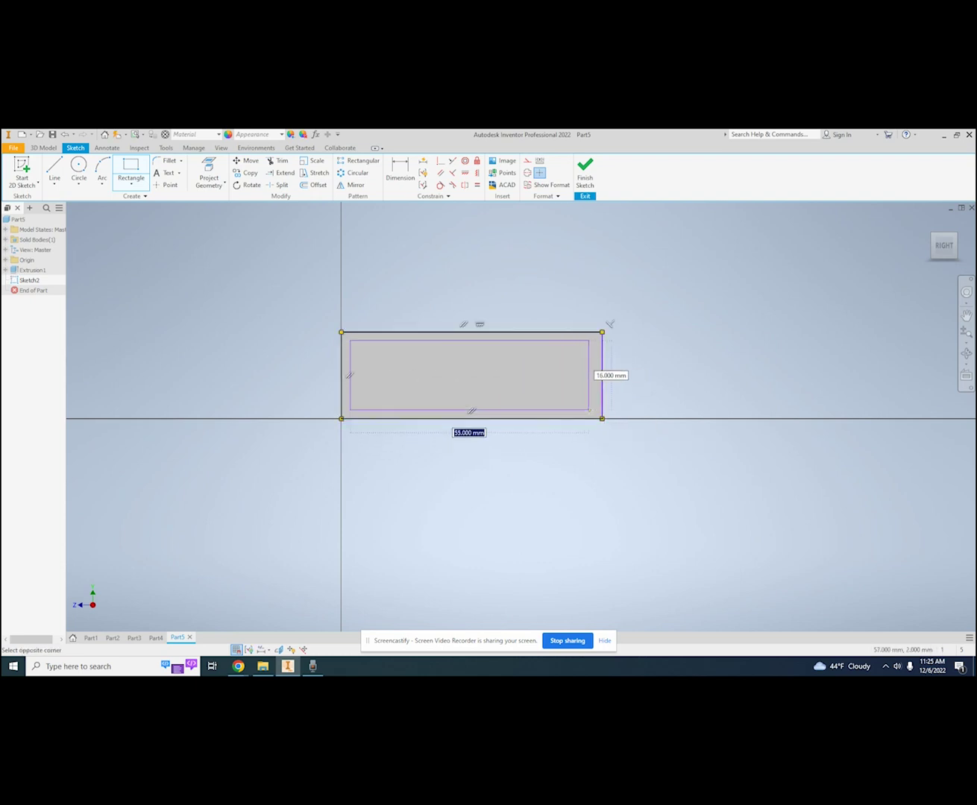
pyautogui.click(589, 410)
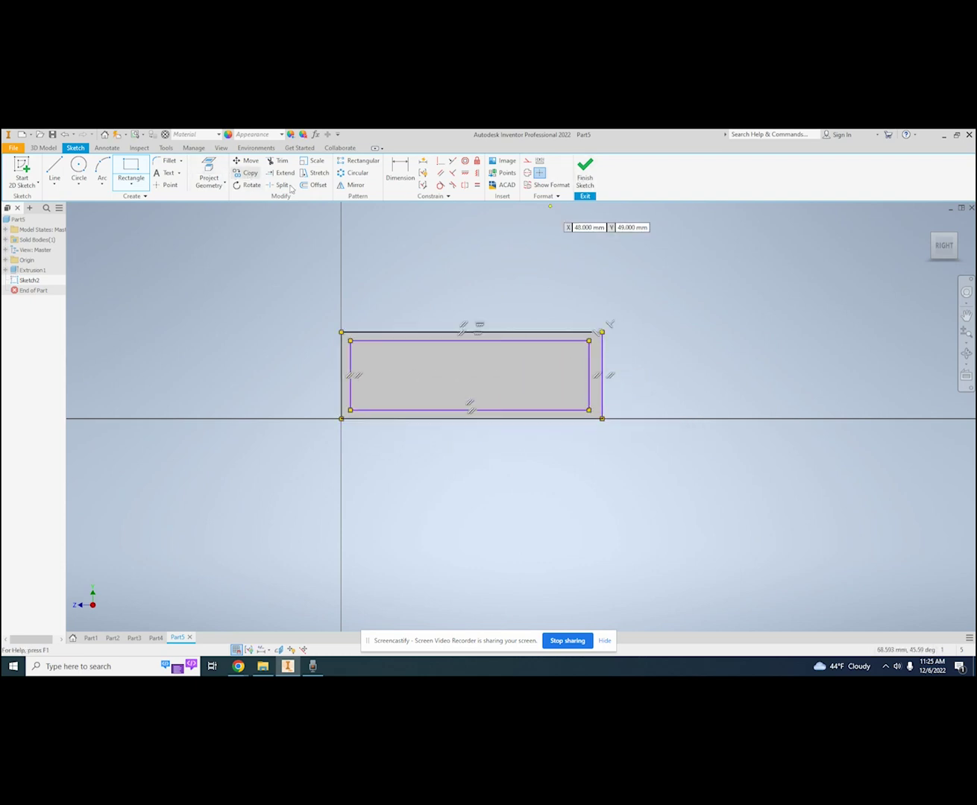
# Step: Dimension the gaps between the inner and outer rectangles as 2 mm on all four sides
pyautogui.click(399, 172)
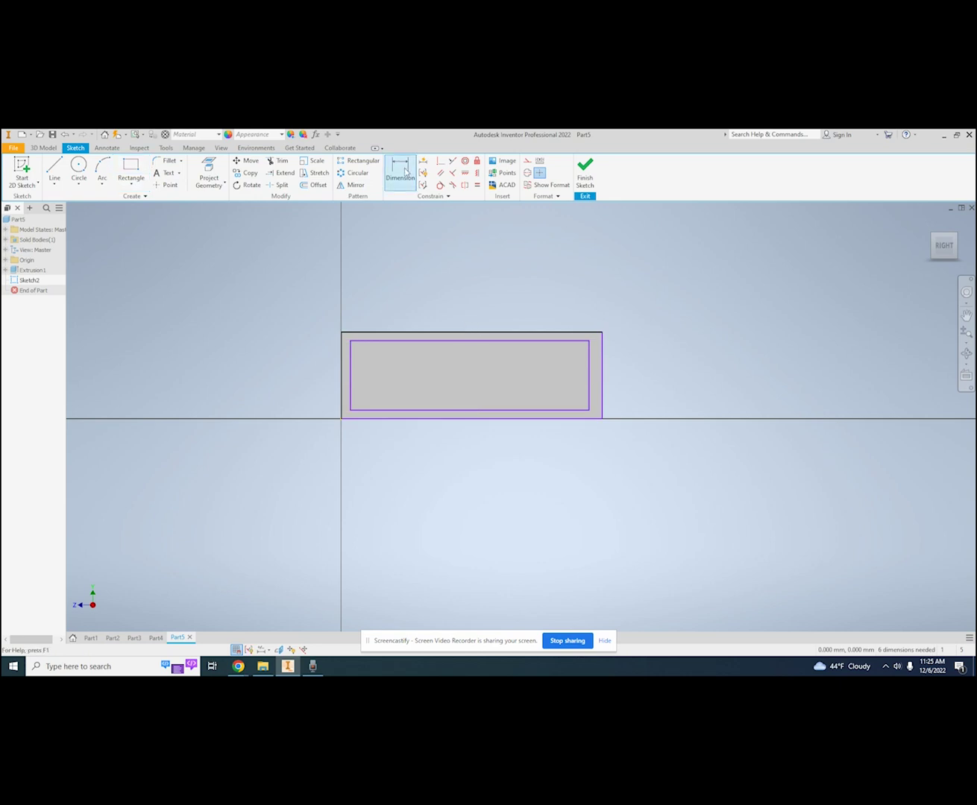
pyautogui.click(341, 376)
pyautogui.click(351, 380)
pyautogui.click(335, 437)
pyautogui.click(375, 474)
pyautogui.click(635, 422)
pyautogui.click(672, 461)
pyautogui.click(589, 382)
pyautogui.click(582, 461)
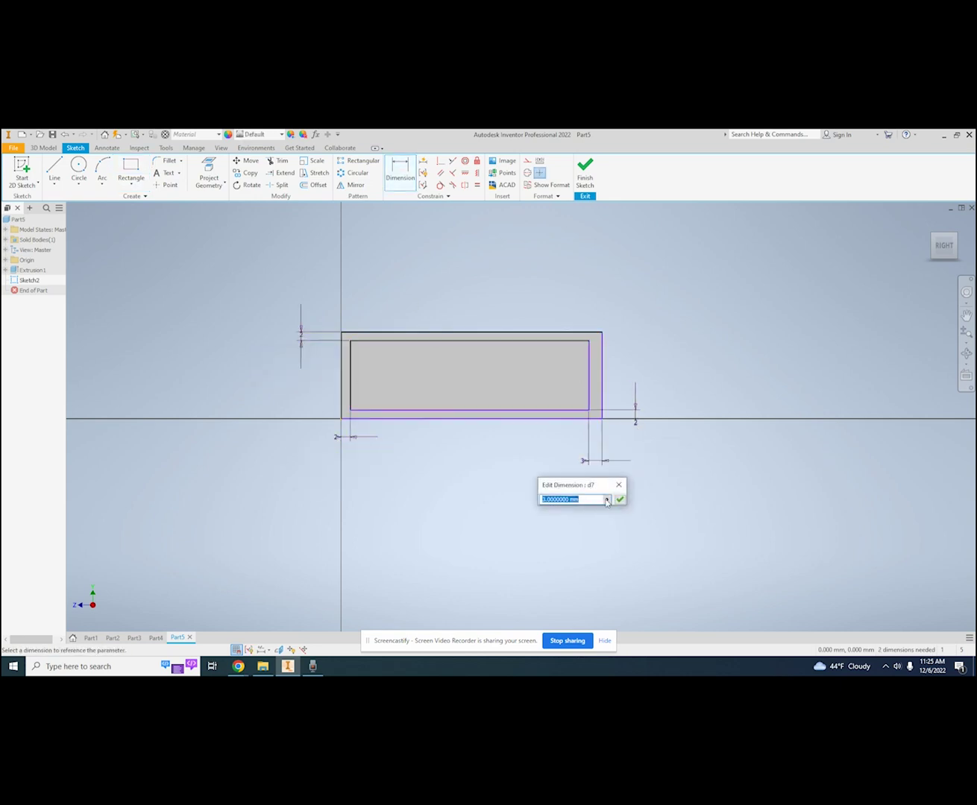
pyautogui.write('2')
pyautogui.press('Return')
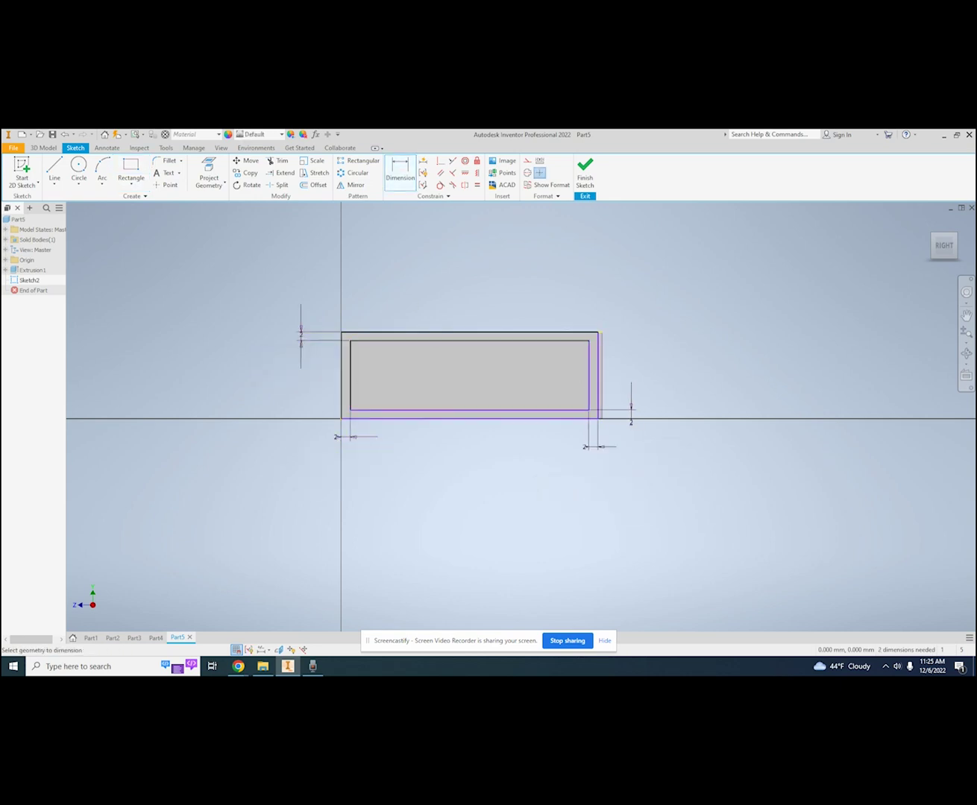
# Step: Add the surname as 13 mm high sketch text, move it inside the inner rectangle and finish the sketch
pyautogui.click(159, 173)
pyautogui.click(449, 405)
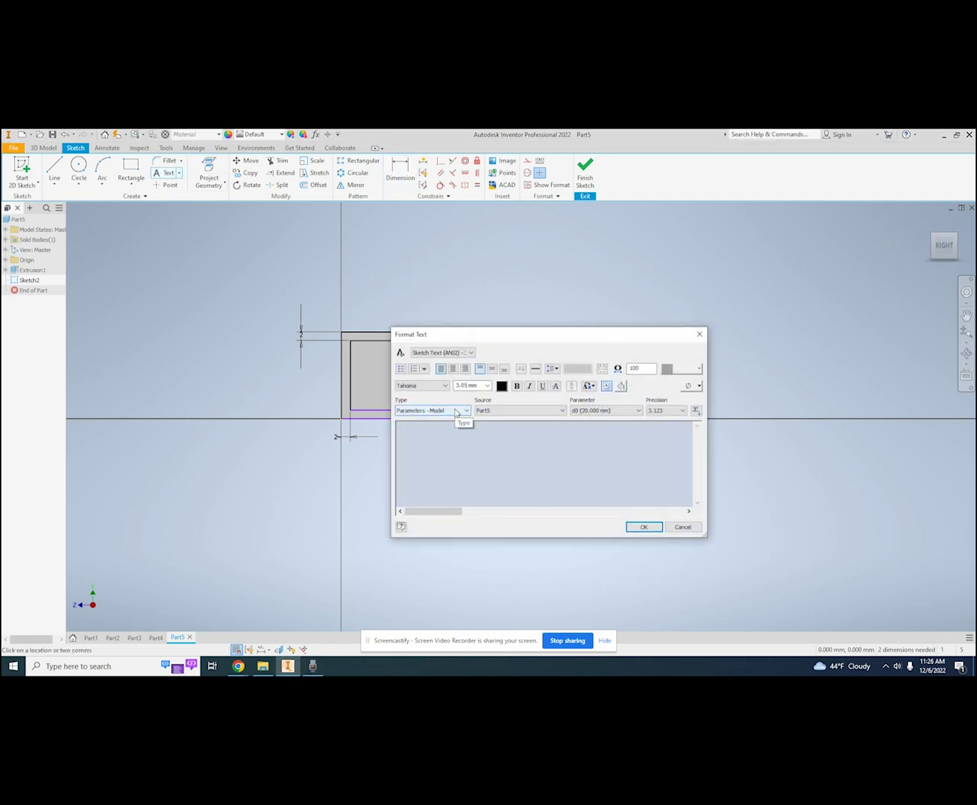
pyautogui.write('Hill')
pyautogui.hotkey('ctrl', 'a')
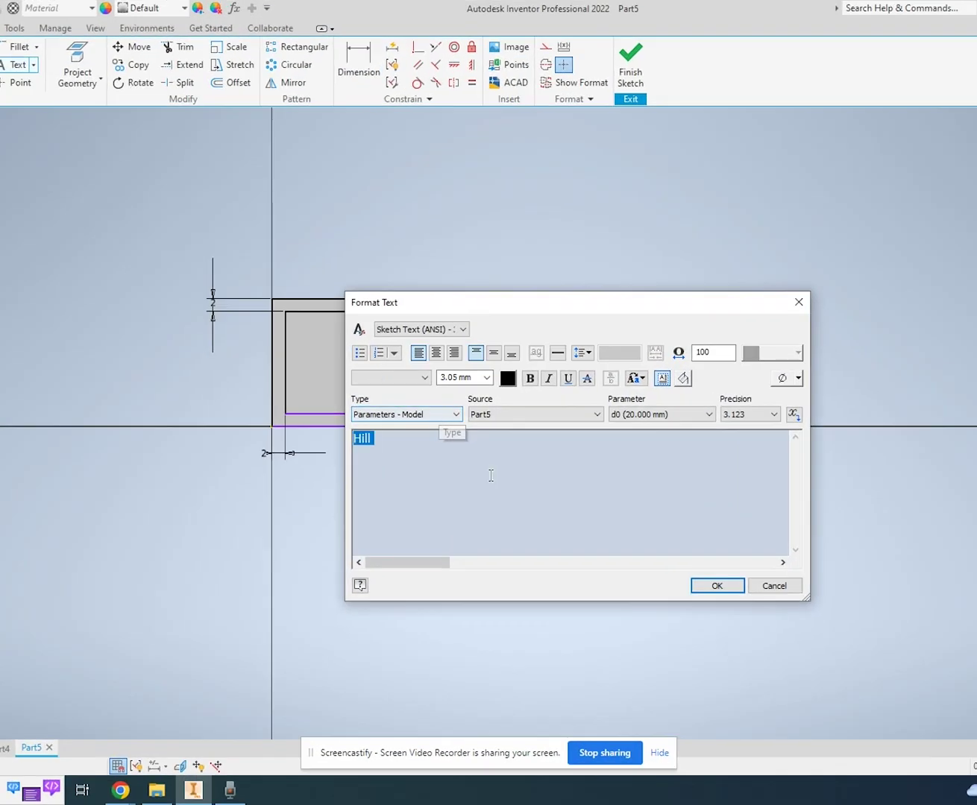
pyautogui.click(486, 377)
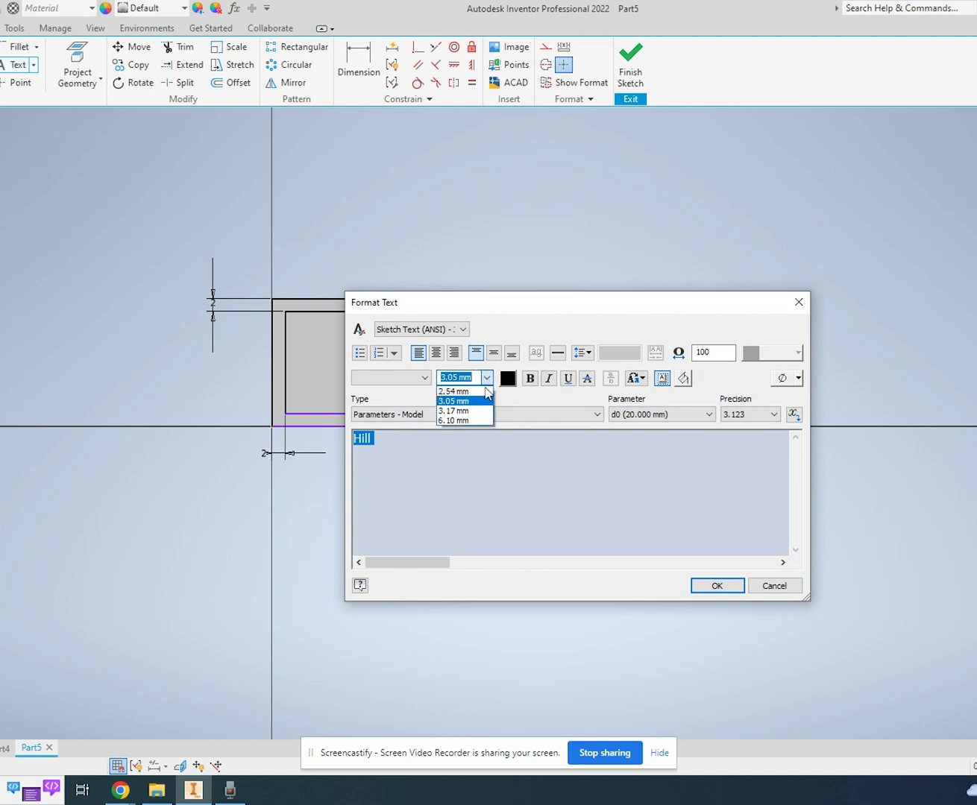
pyautogui.click(486, 377)
pyautogui.write('15')
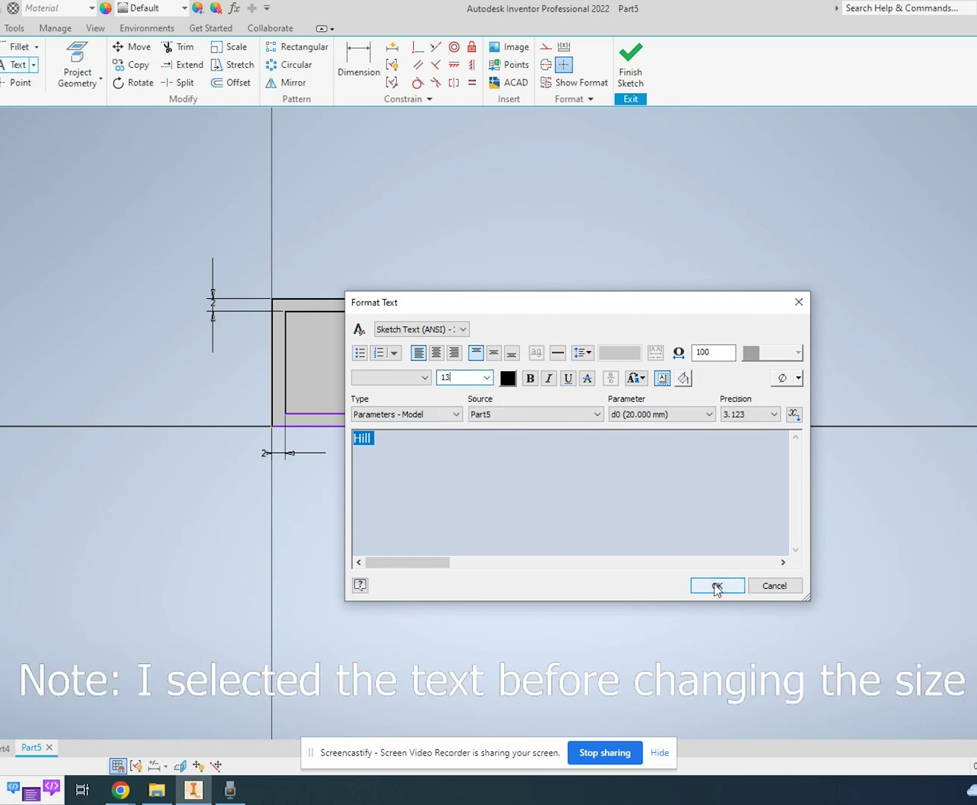
pyautogui.click(716, 586)
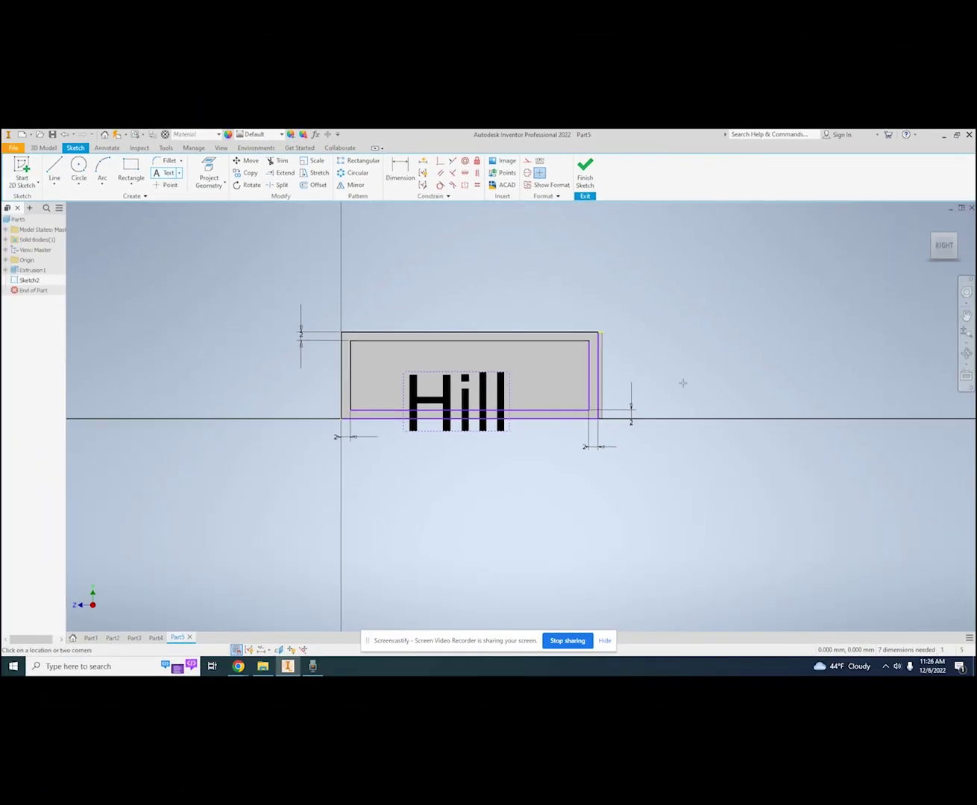
pyautogui.moveTo(492, 397); pyautogui.dragTo(508, 370)
pyautogui.click(586, 172)
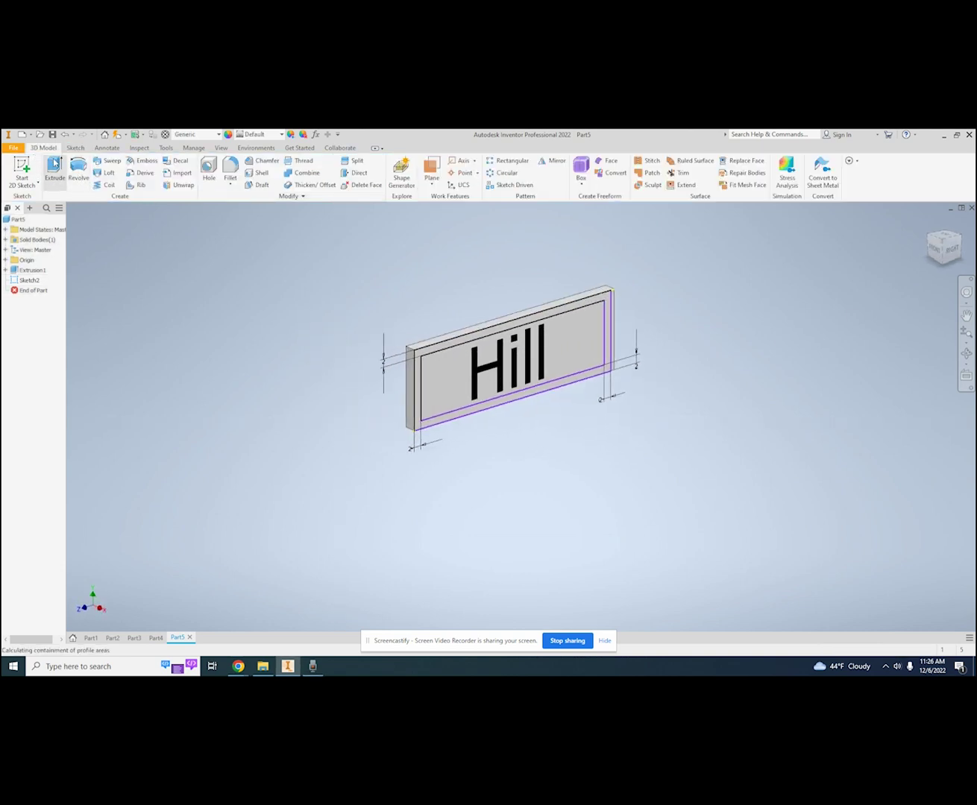
# Step: Extrude the border ring and the raised text 2 mm outward from the plate, joined to the body
pyautogui.click(53, 170)
pyautogui.scroll(3, 418, 312)
pyautogui.scroll(5, 420, 315)
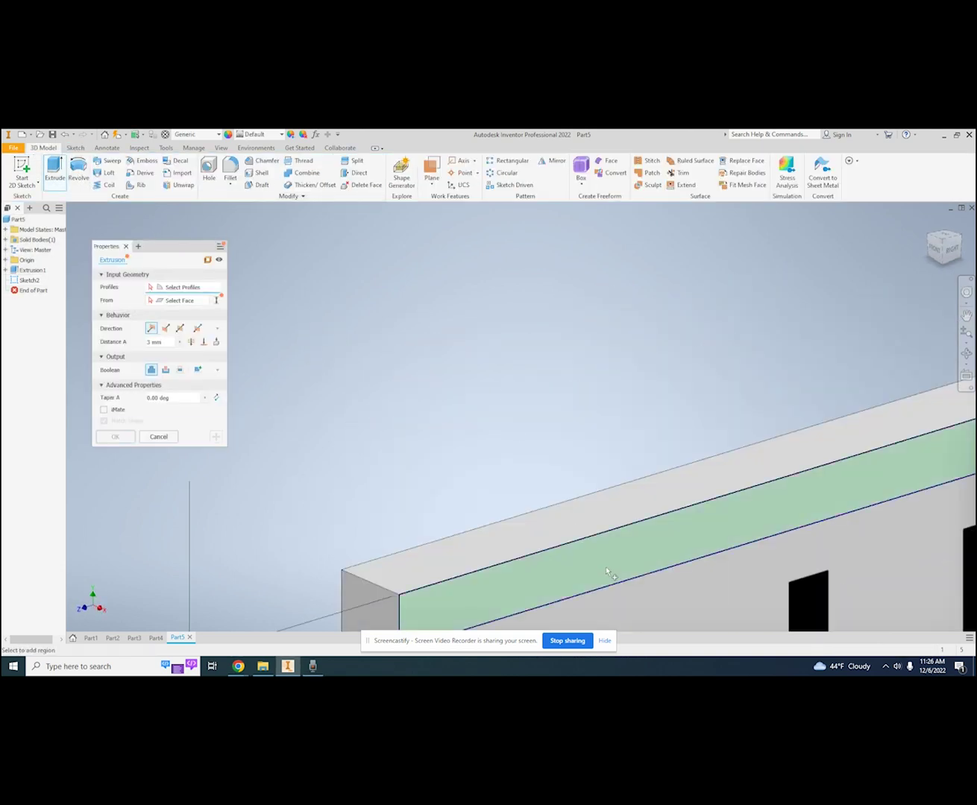
pyautogui.click(606, 568)
pyautogui.scroll(-5, 504, 340)
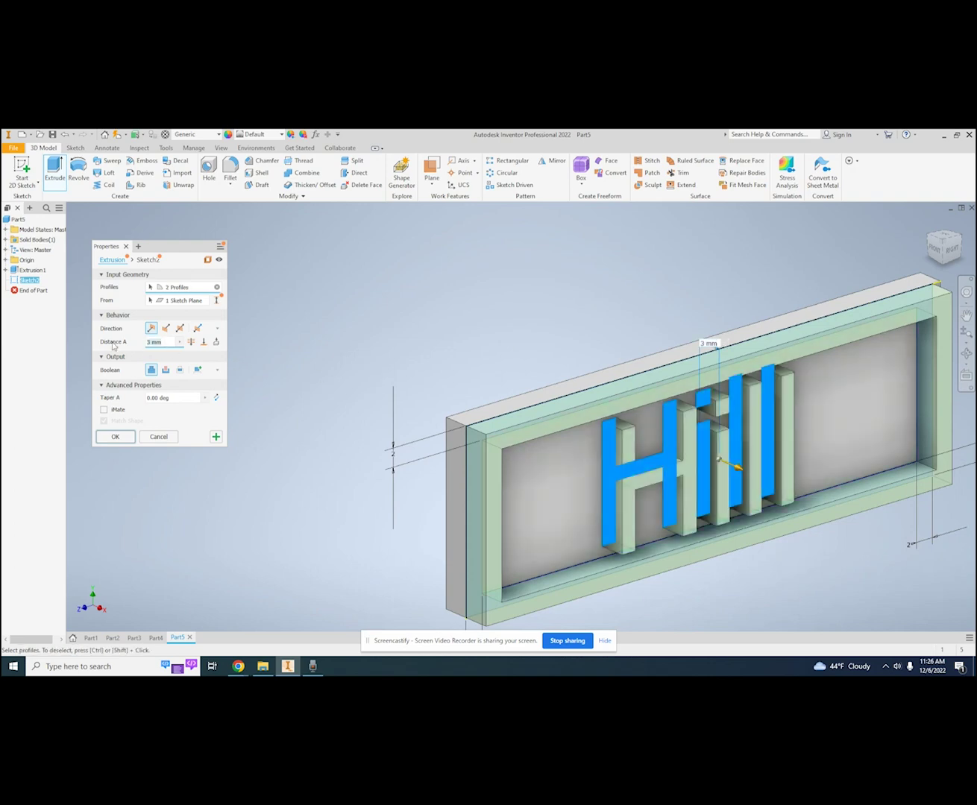
pyautogui.click(116, 437)
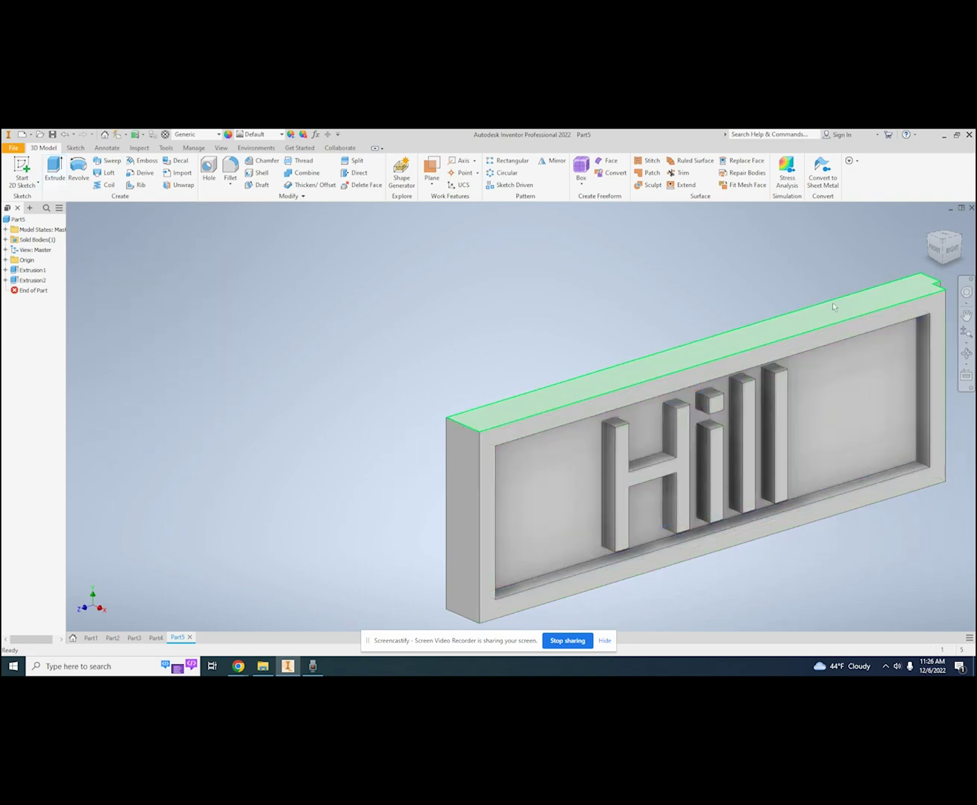
# Step: Sketch a circle about 8 mm in diameter on the recessed face beside the first letter and finish the sketch
pyautogui.click(953, 253)
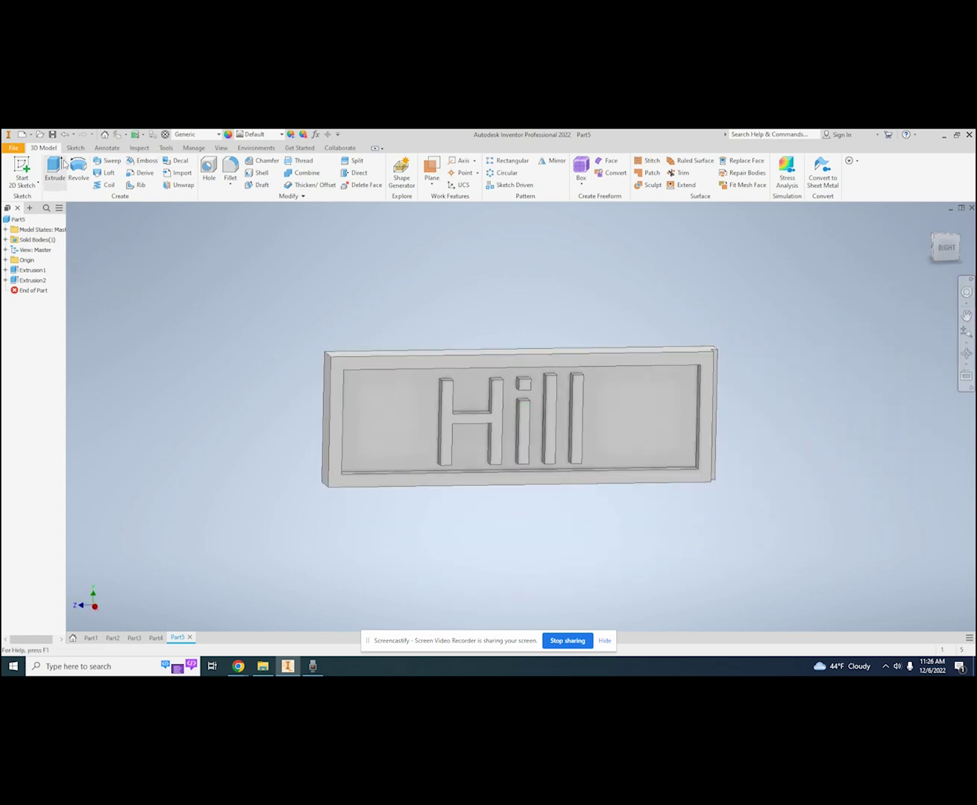
pyautogui.click(22, 177)
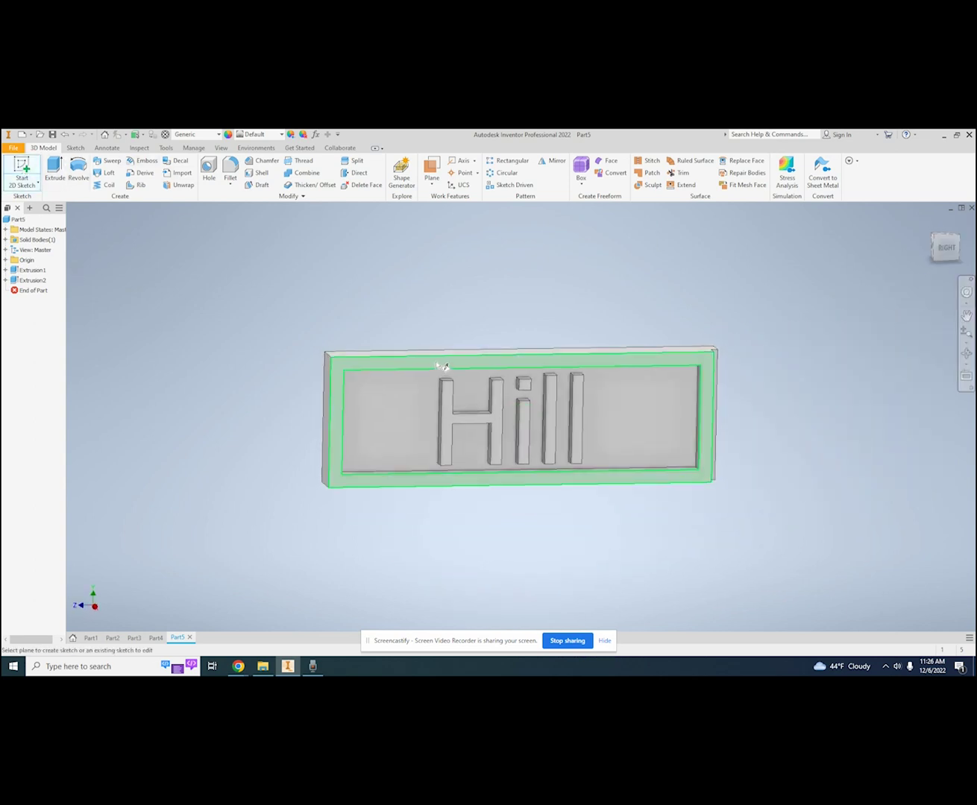
pyautogui.click(393, 399)
pyautogui.click(78, 167)
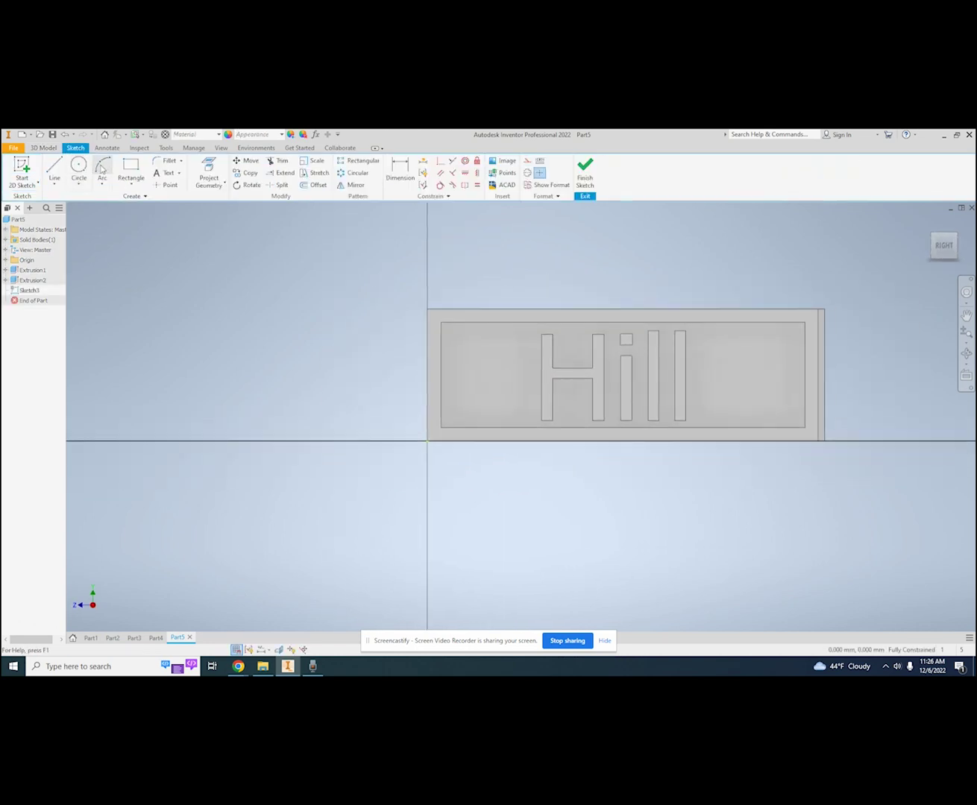
pyautogui.click(480, 361)
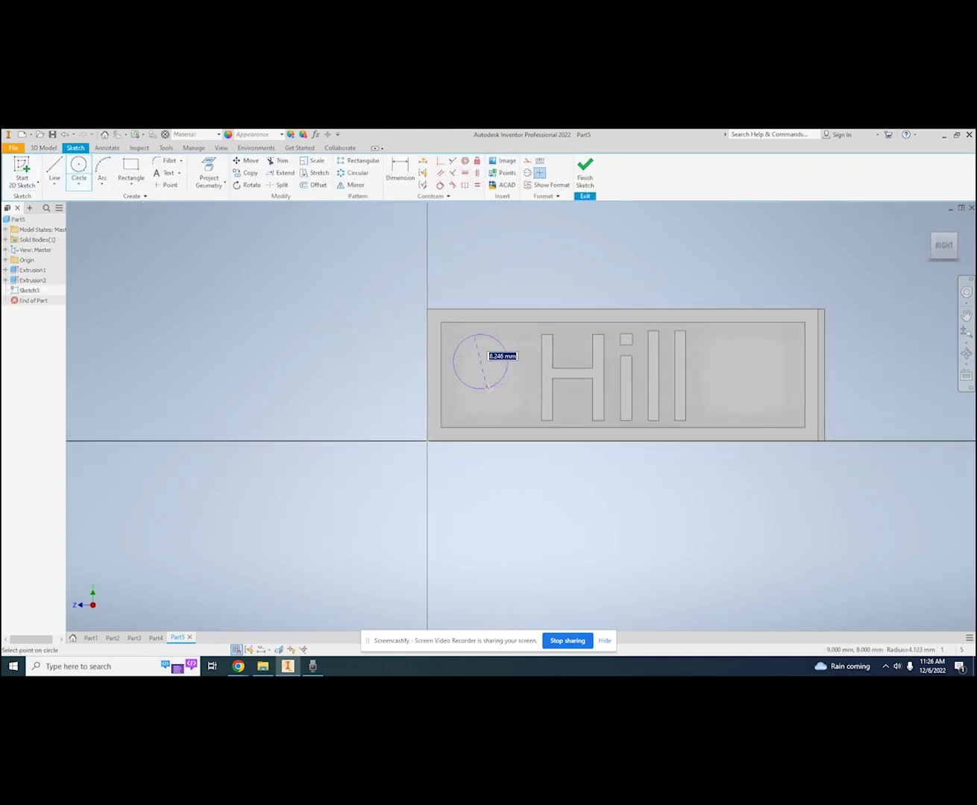
pyautogui.click(487, 388)
pyautogui.click(584, 174)
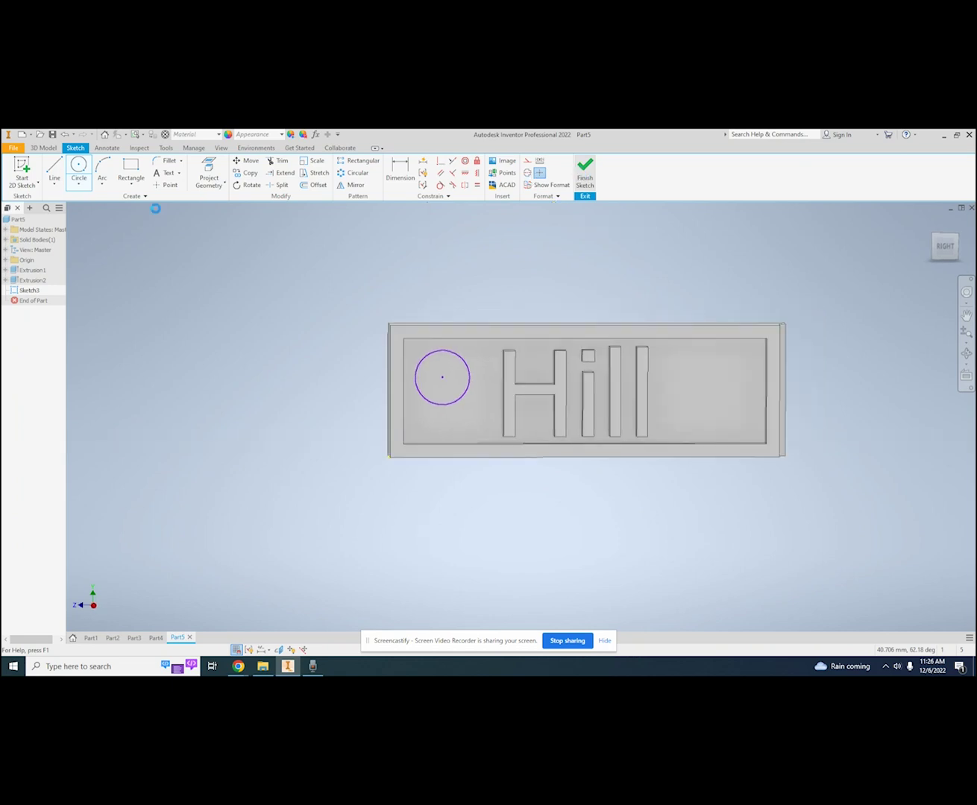
# Step: Extrude the circle as a 2 mm cut into the plate to make the keyring hole
pyautogui.click(55, 171)
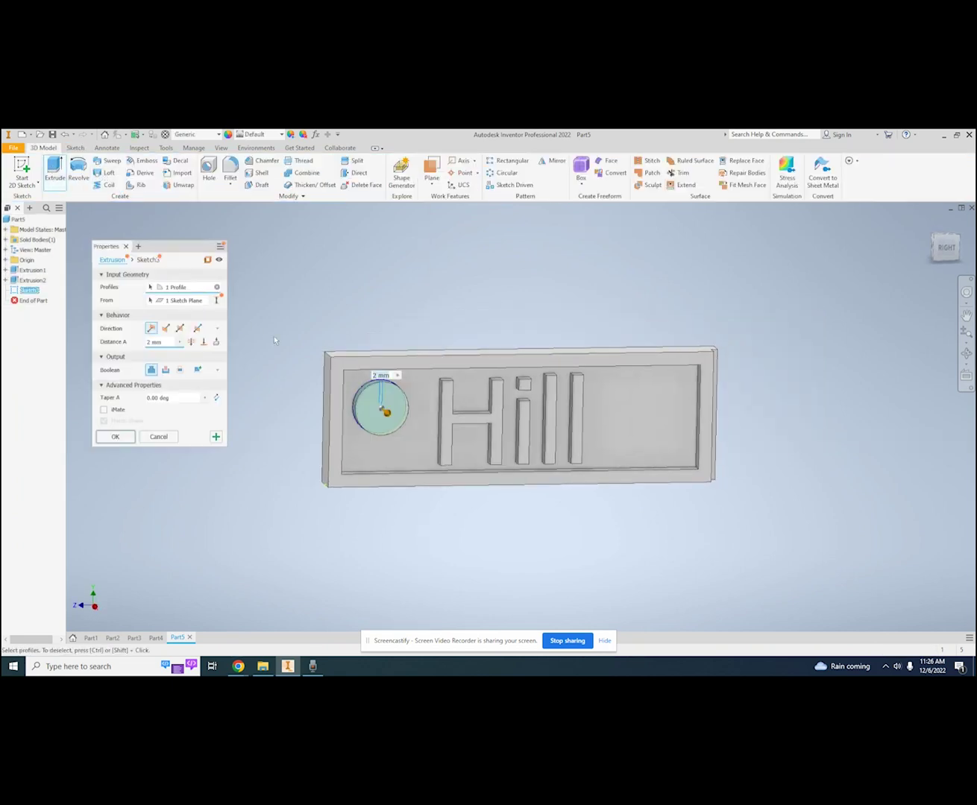
pyautogui.click(166, 372)
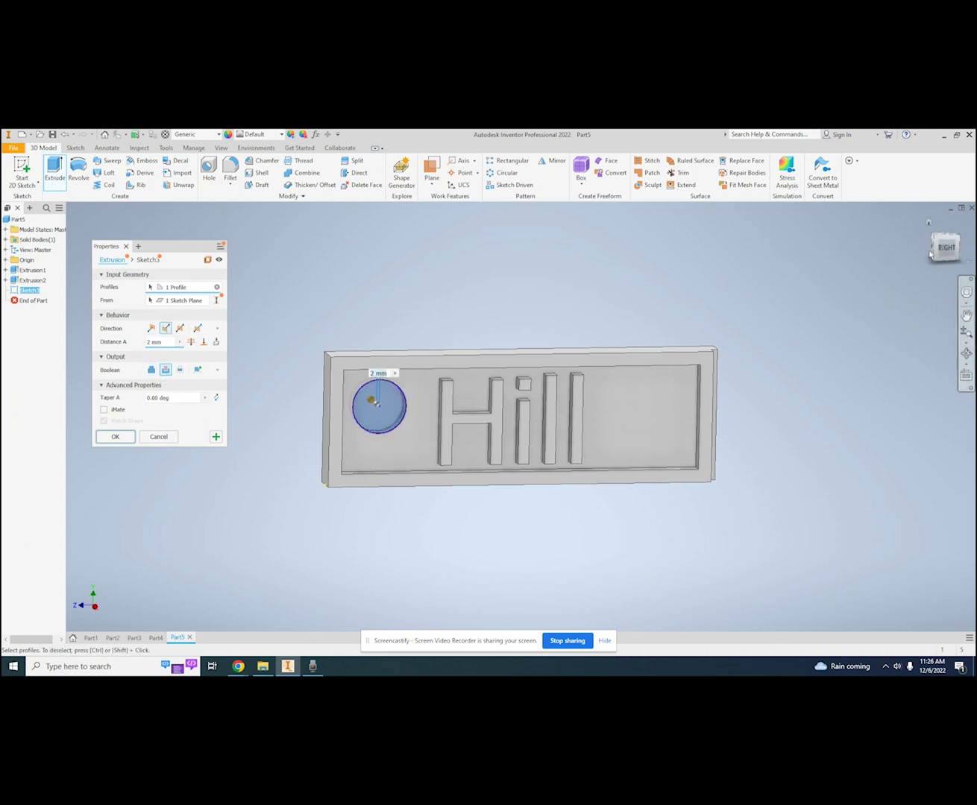
pyautogui.moveTo(944, 248)
pyautogui.mouseDown()
pyautogui.moveTo(949, 255)
pyautogui.moveTo(76, 259)
pyautogui.mouseUp()
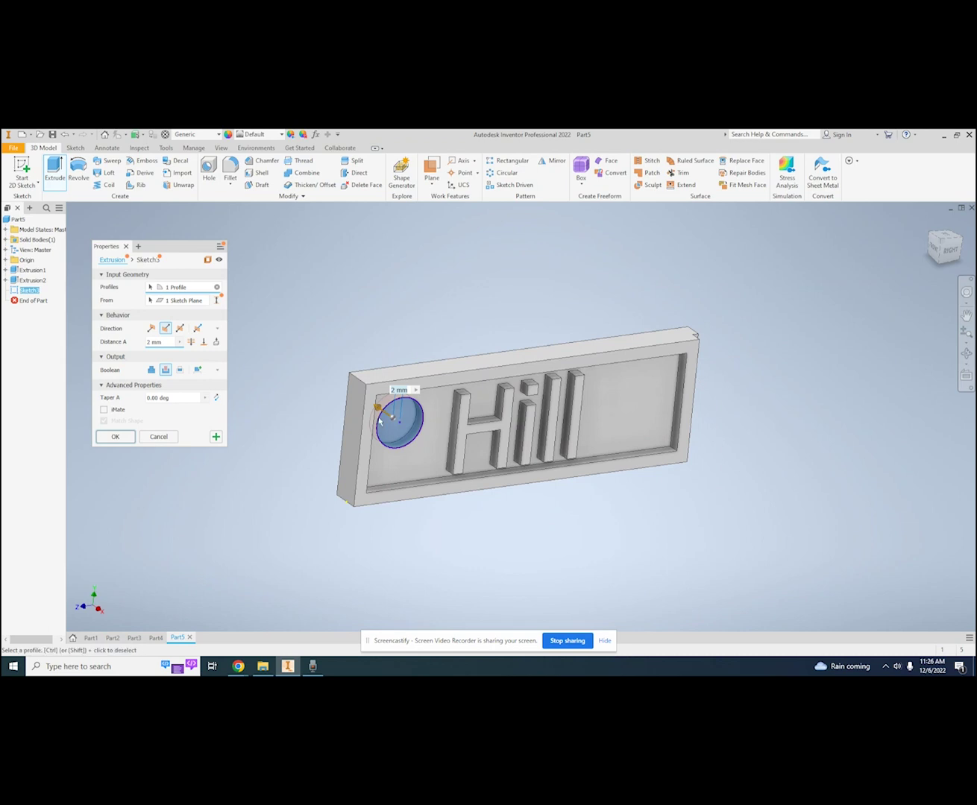
pyautogui.click(131, 436)
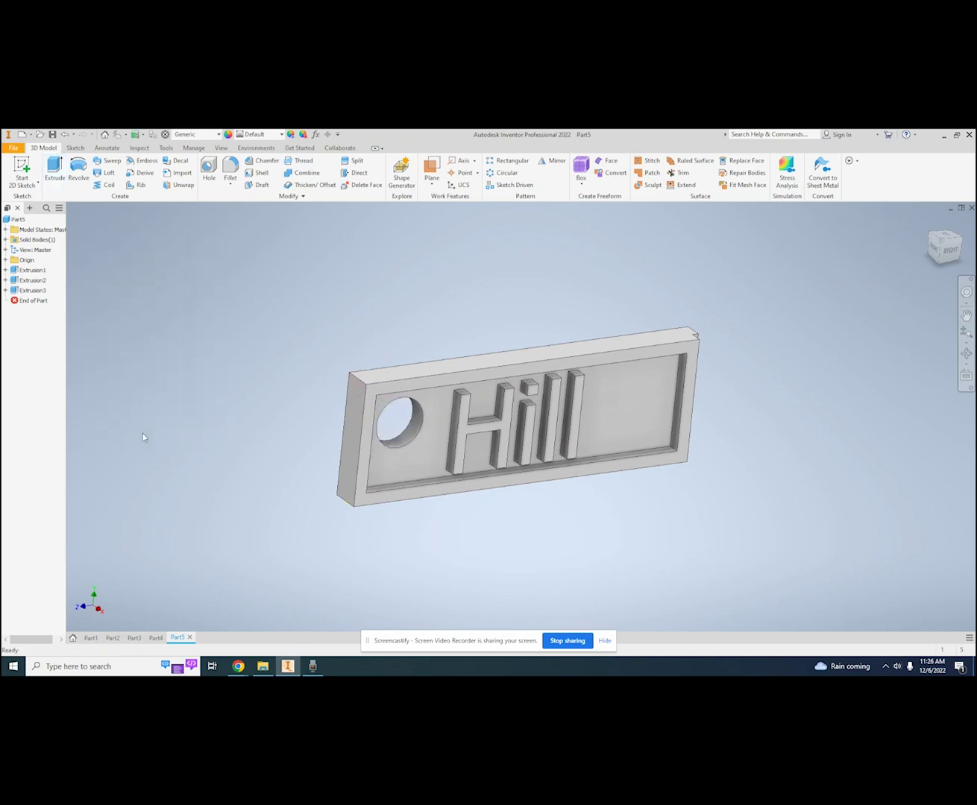
# Step: Edit the base plate's sketch, set the rectangle's length to 40 mm and finish the sketch
pyautogui.click(953, 252)
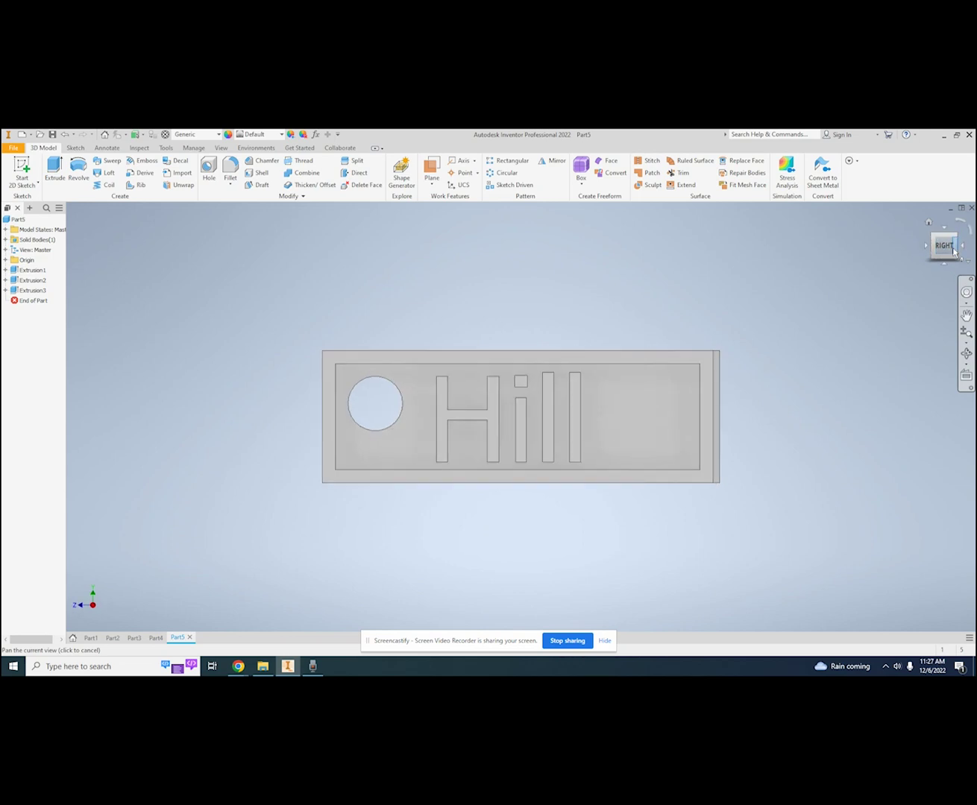
pyautogui.moveTo(952, 248); pyautogui.dragTo(73, 292)
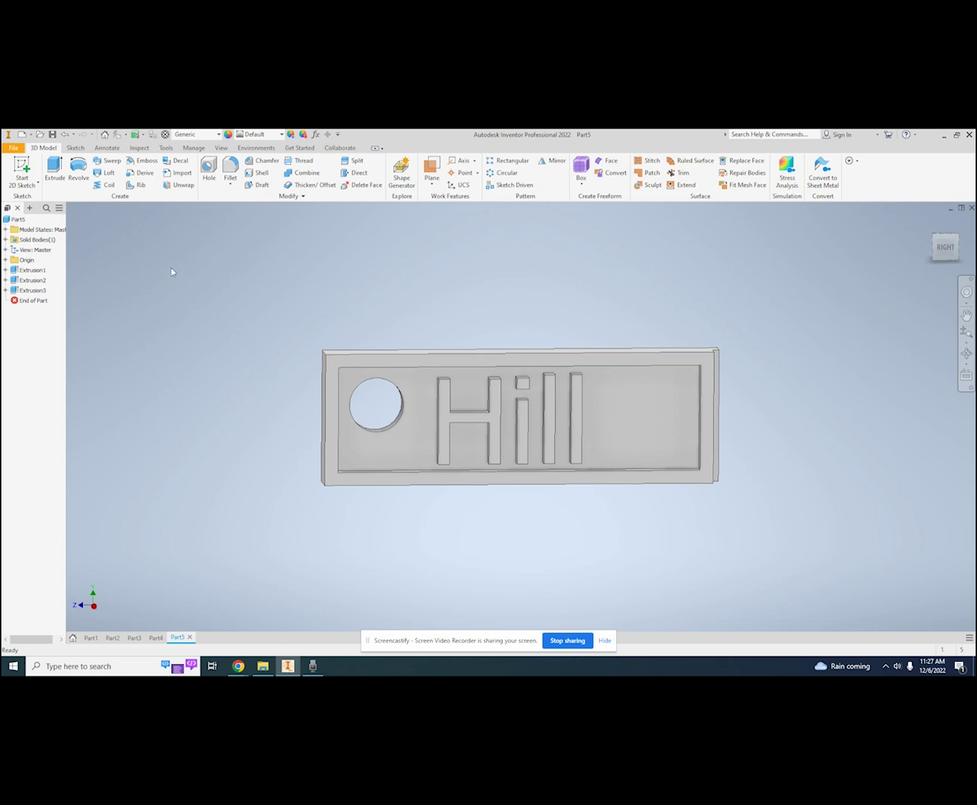
pyautogui.rightClick(30, 271)
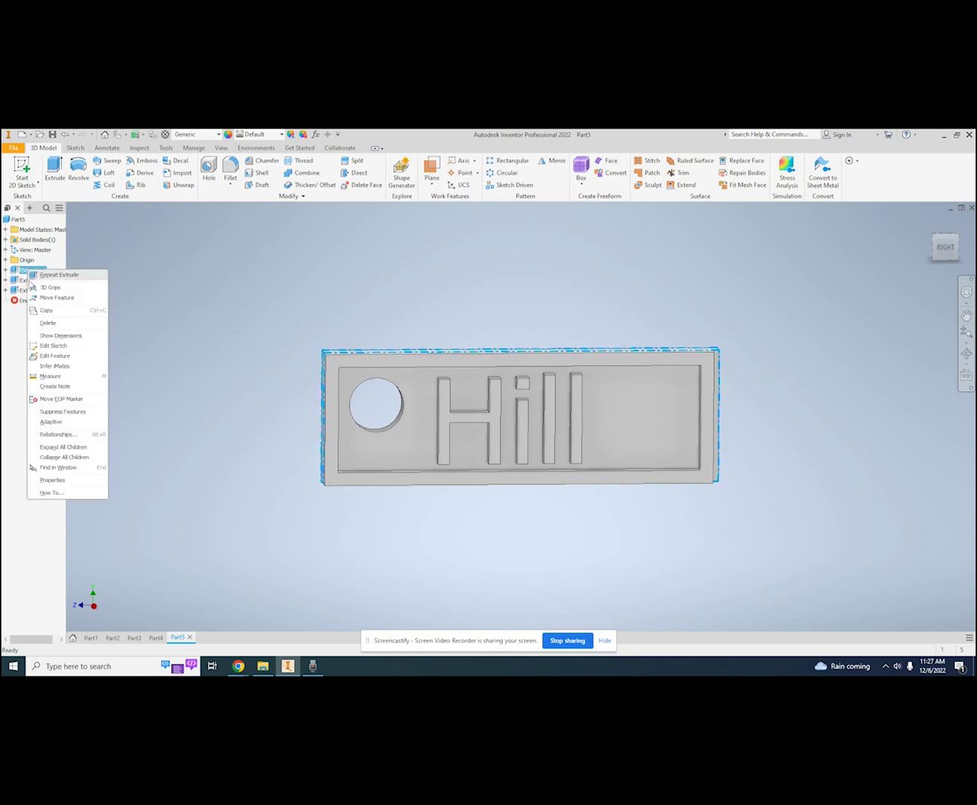
pyautogui.click(71, 347)
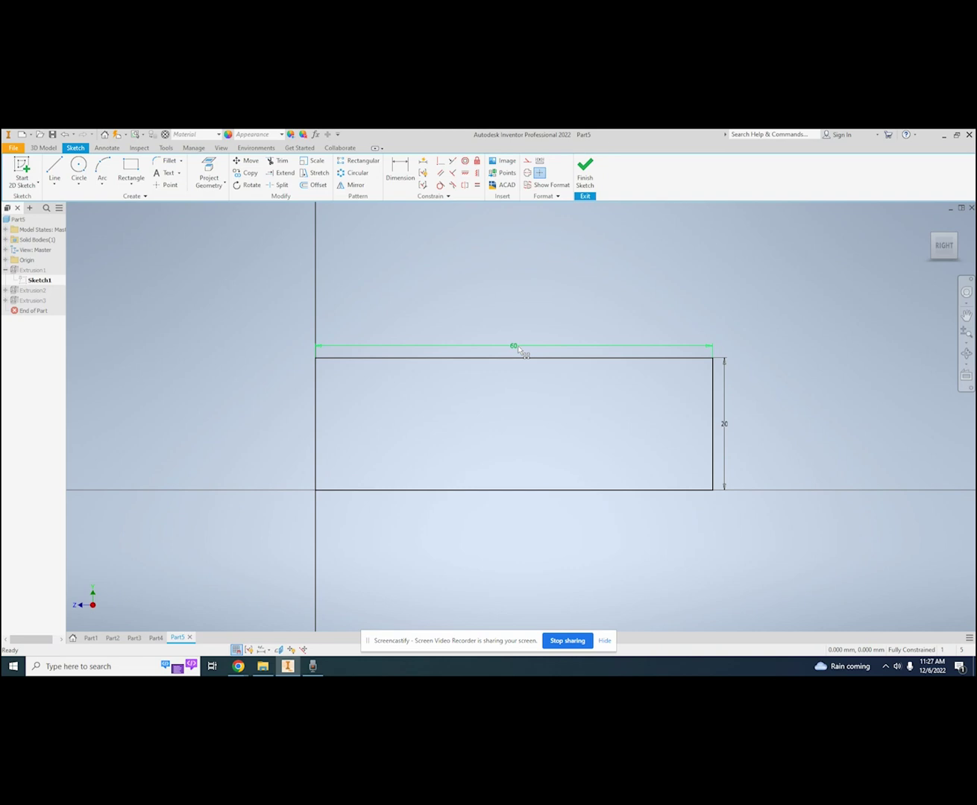
pyautogui.doubleClick(517, 348)
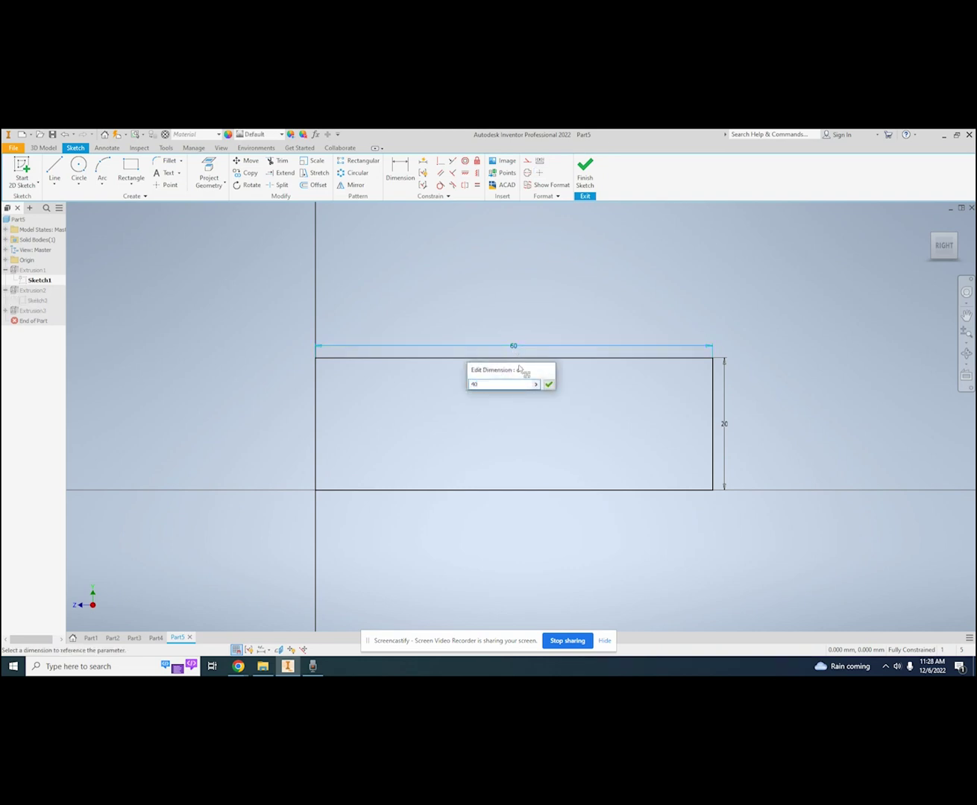
pyautogui.press('Return')
pyautogui.click(586, 177)
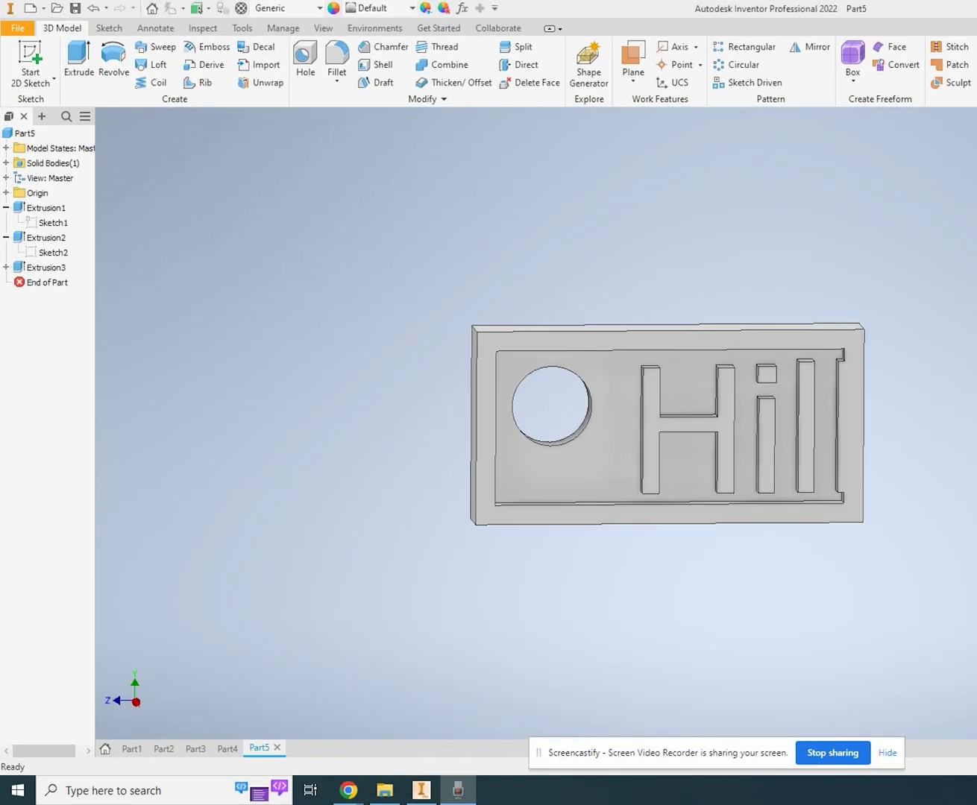
# Step: Edit the border and text sketch, move the text towards the keyring hole so it fits inside the border, and finish the sketch
pyautogui.rightClick(32, 252)
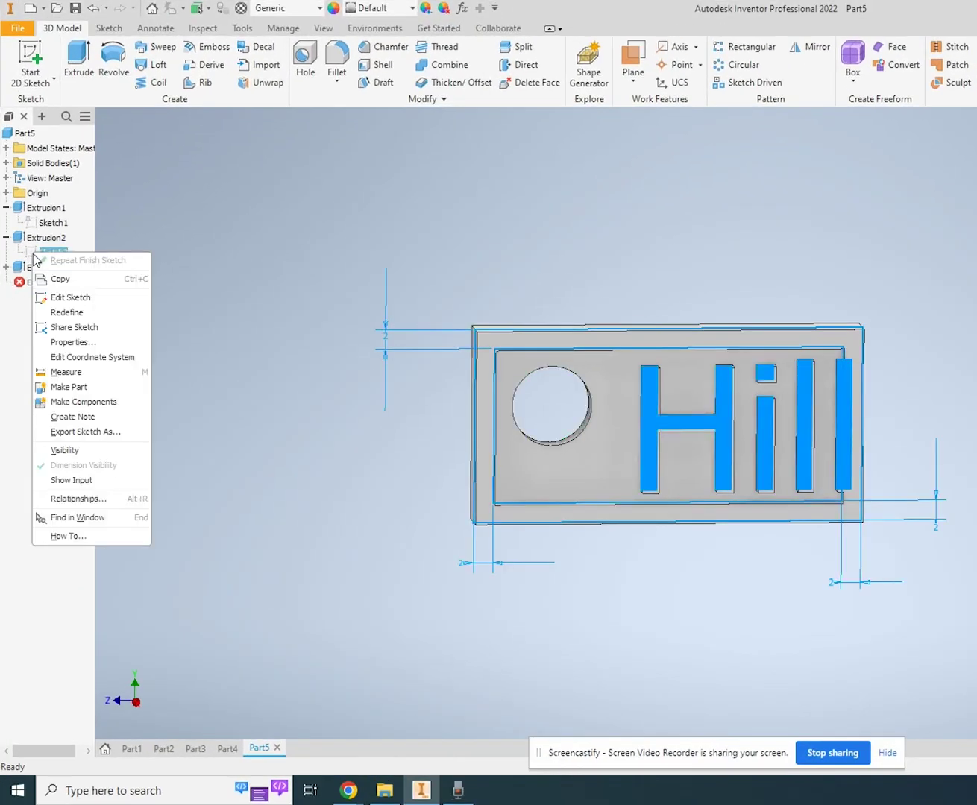
pyautogui.click(198, 252)
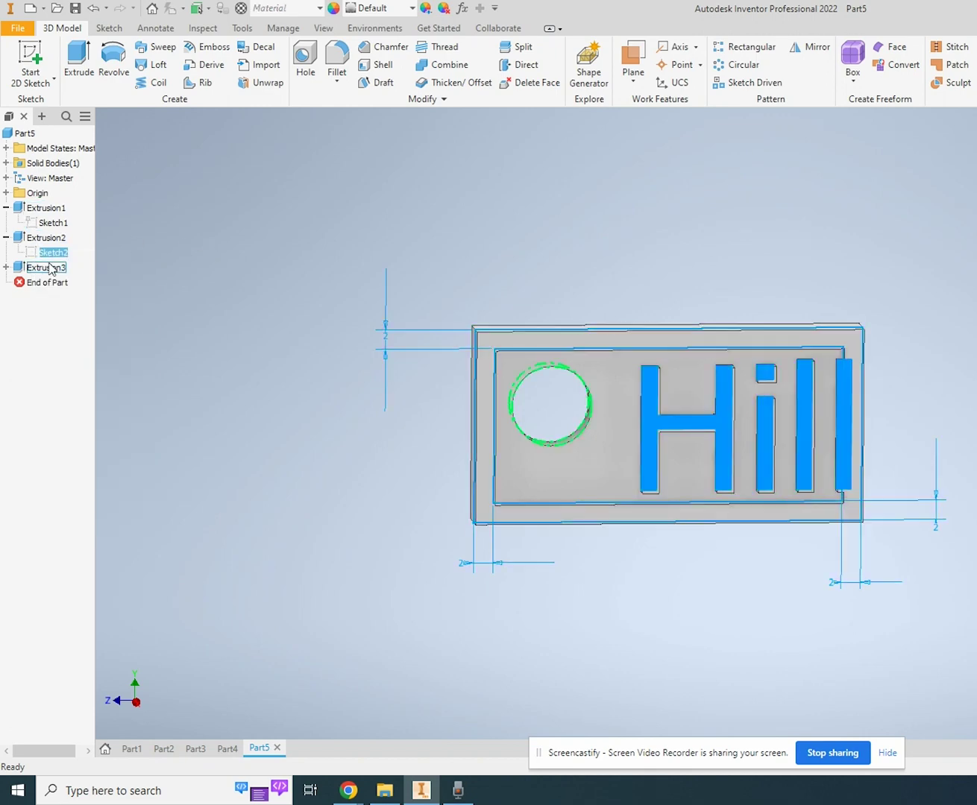
pyautogui.click(145, 257)
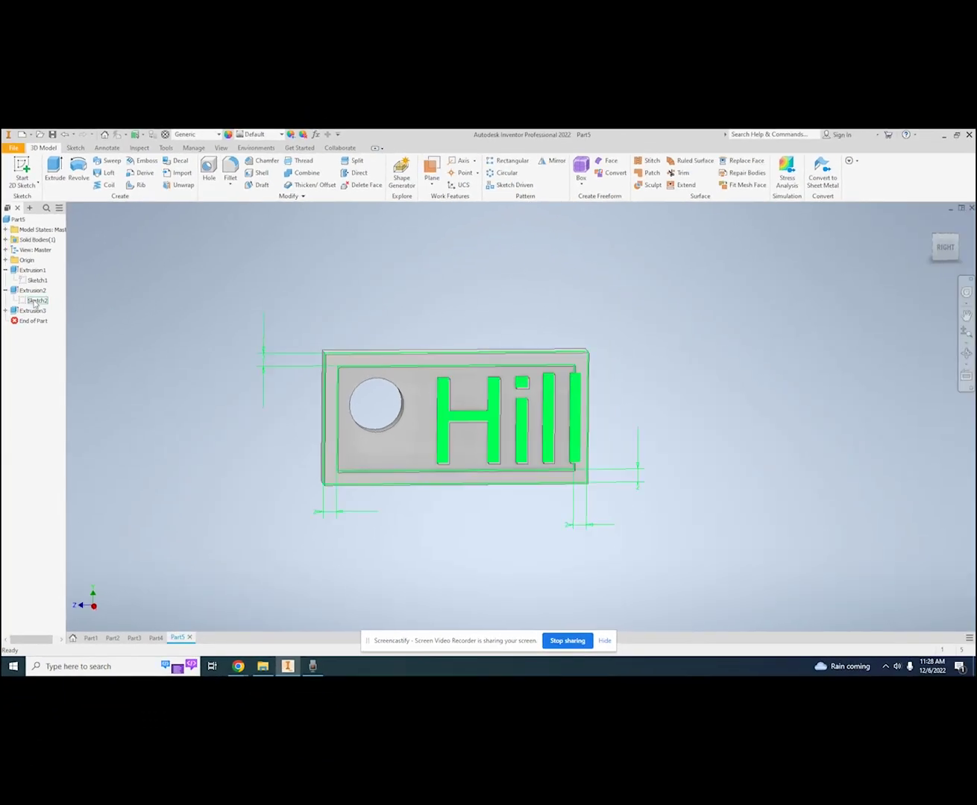
pyautogui.rightClick(33, 301)
pyautogui.click(57, 329)
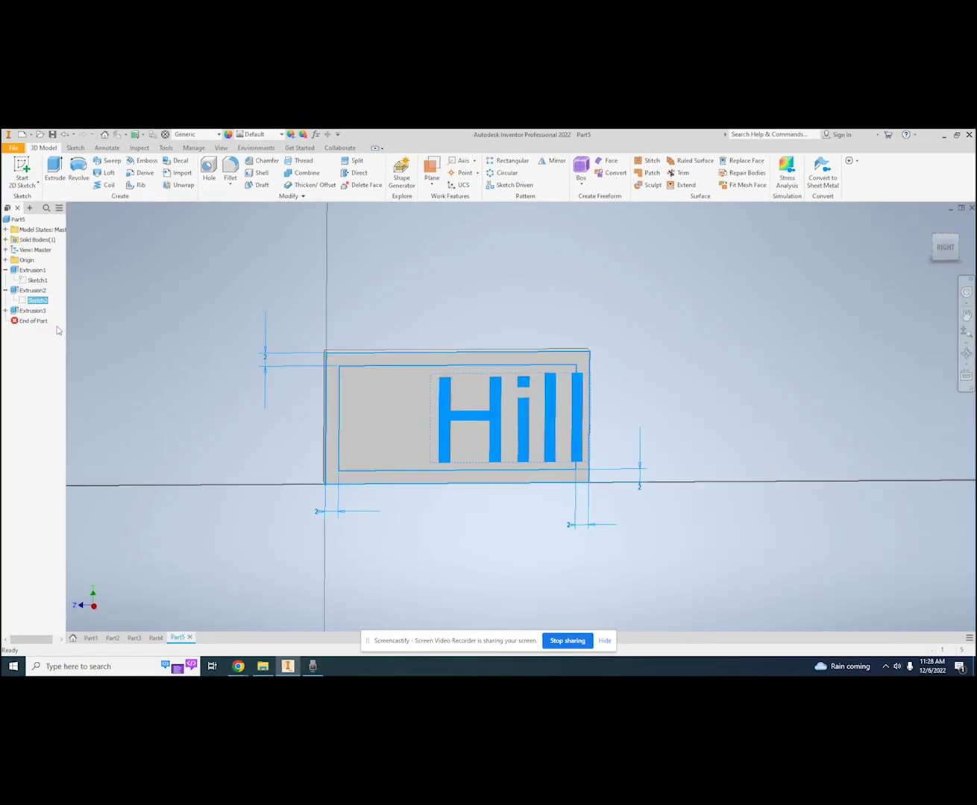
pyautogui.moveTo(516, 412); pyautogui.dragTo(498, 410)
pyautogui.click(586, 172)
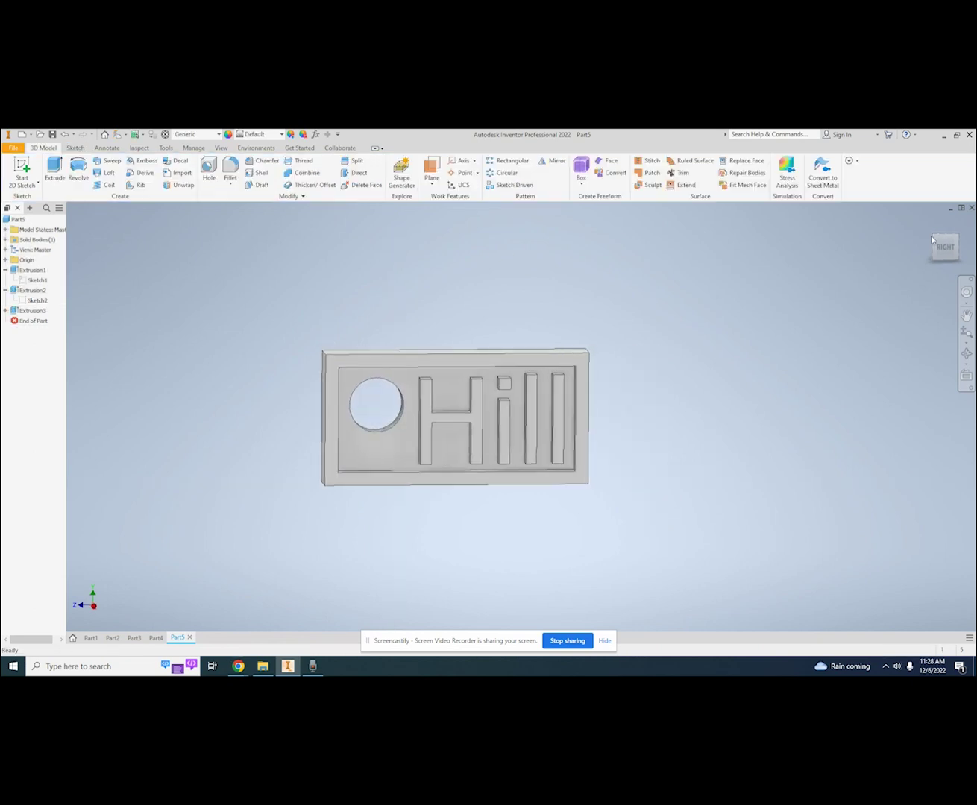
# Step: Edit the keyring hole's sketch, shrink the circle freehand and finish the sketch
pyautogui.rightClick(37, 313)
pyautogui.click(57, 359)
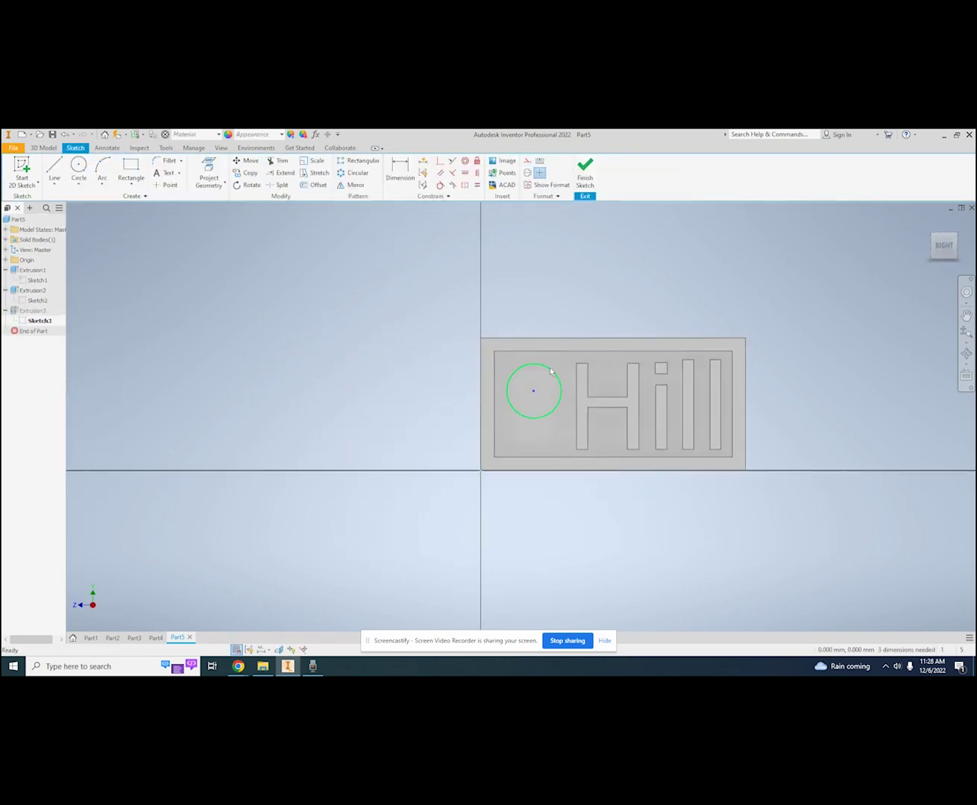
pyautogui.moveTo(553, 387); pyautogui.dragTo(556, 389)
pyautogui.click(585, 173)
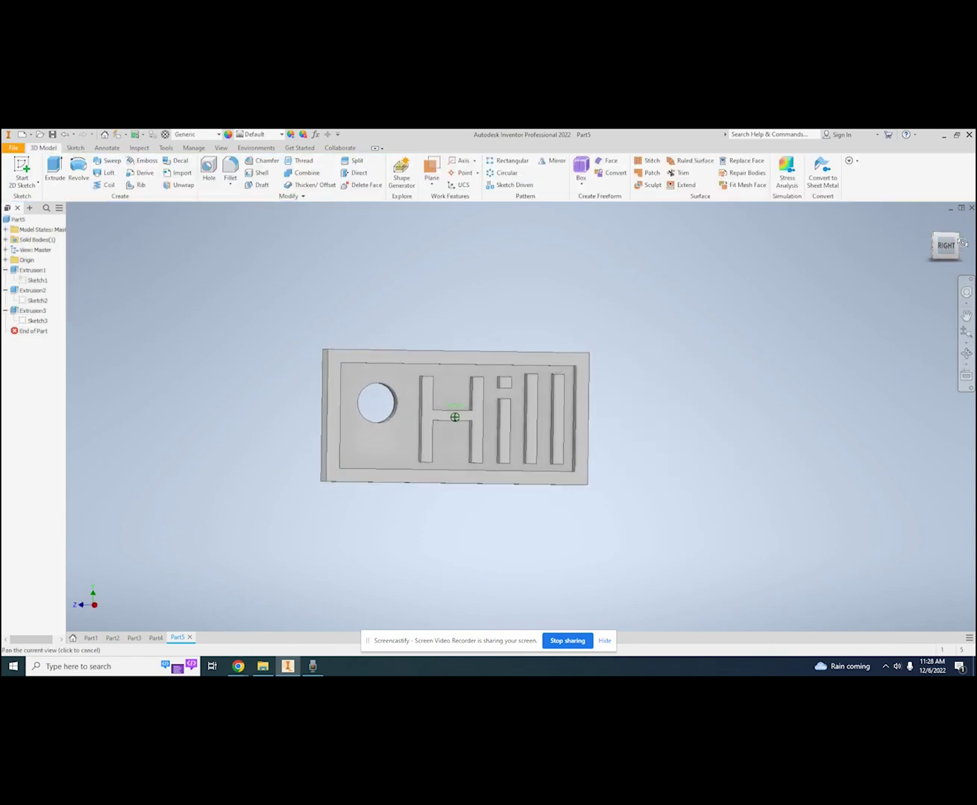